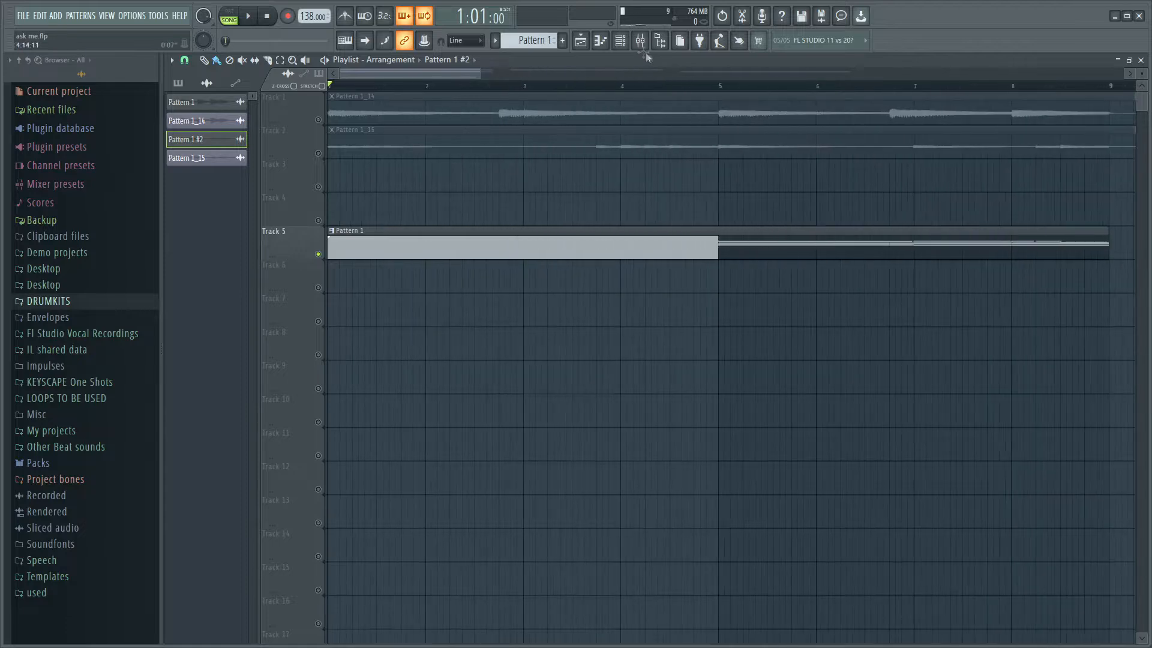
Inspect the Lounge Lizard EP-4 instrument channel and the RC-20 Retro Color effect on mixer Insert 5
click(625, 43)
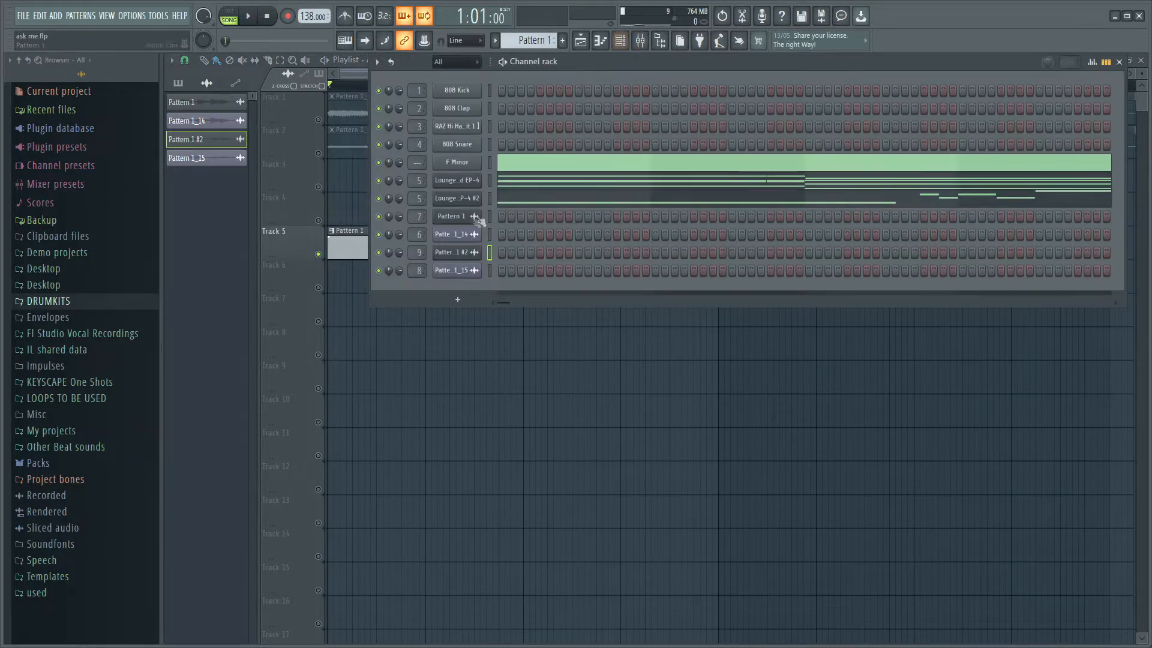
click(455, 182)
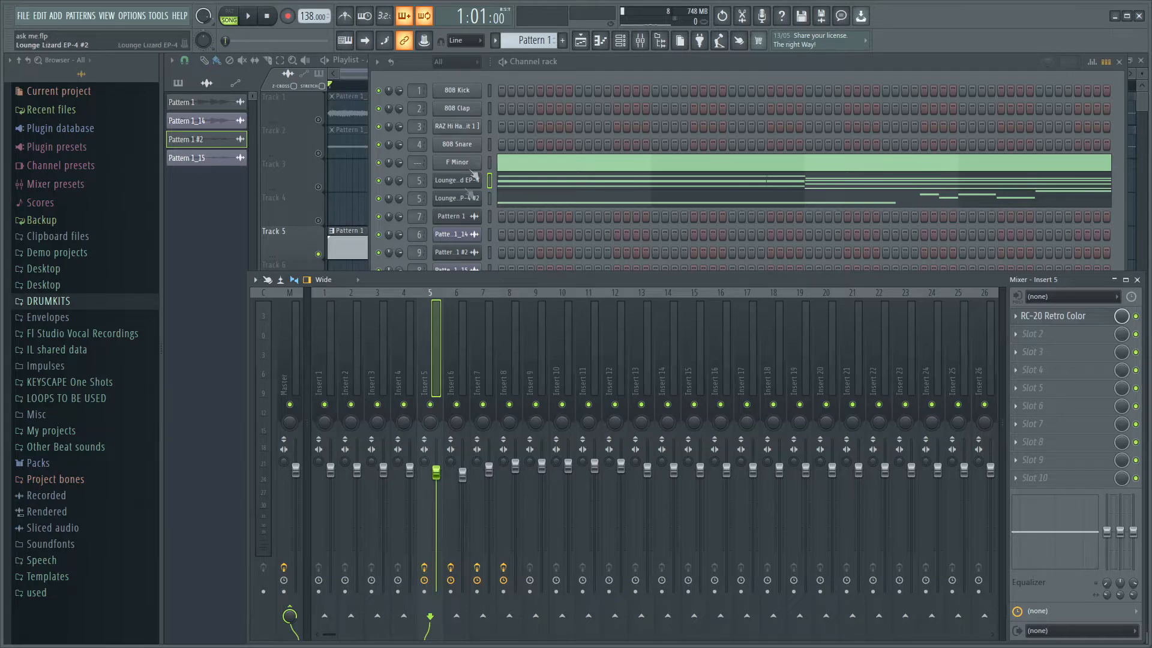
click(1050, 317)
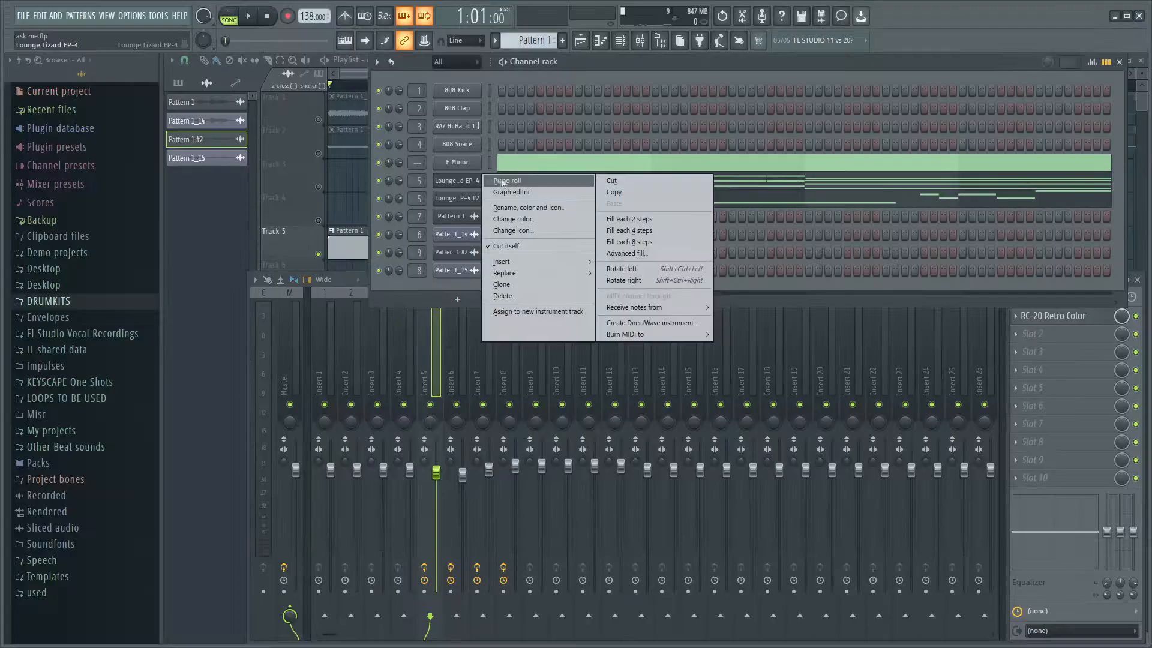
Open the Lounge Lizard EP-4 channel's piano roll, then select all its chord notes and play them back
click(480, 183)
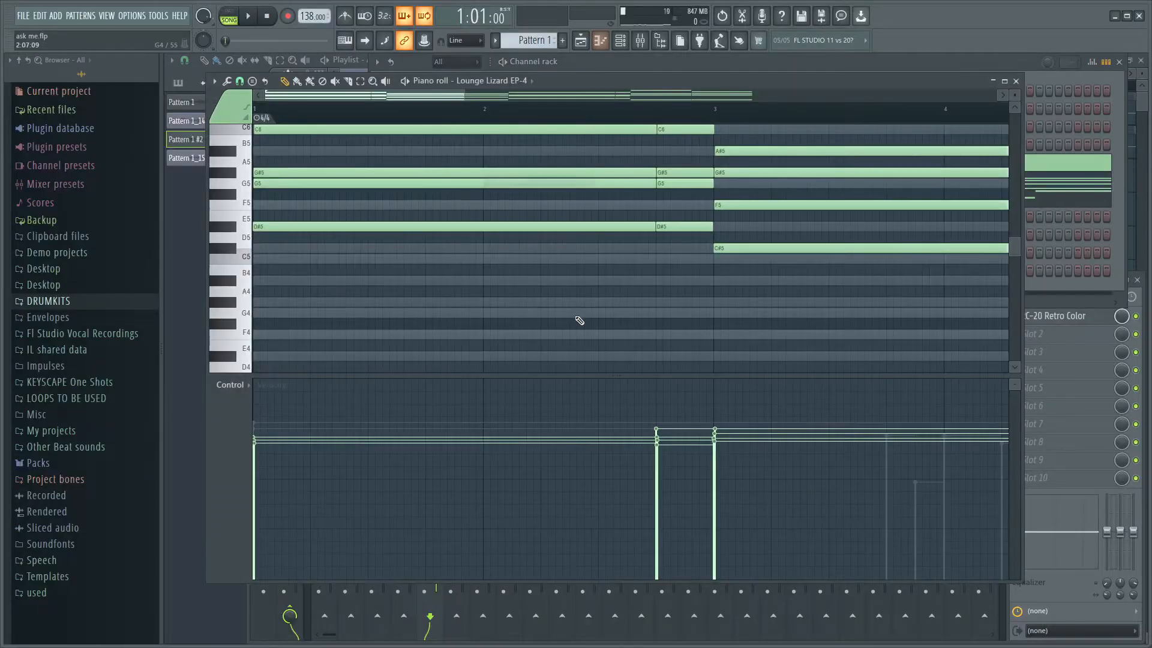
scroll(623, 340, up, 3)
scroll(622, 341, down, 4)
scroll(630, 338, down, 2)
drag(816, 339, 300, 150)
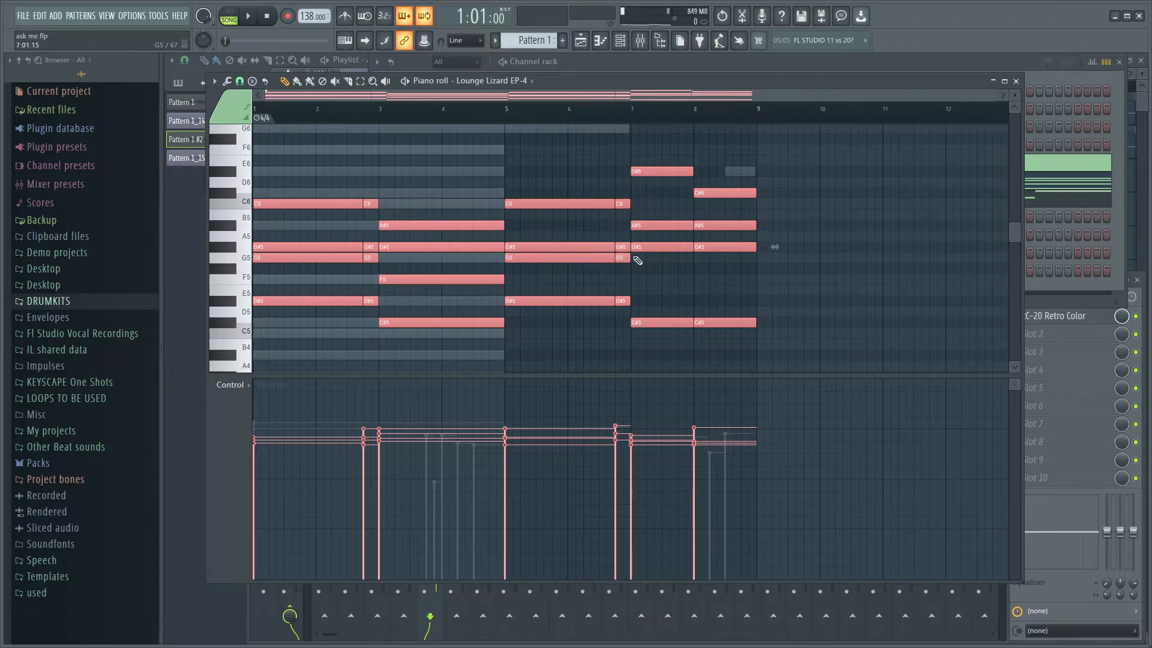
key(space)
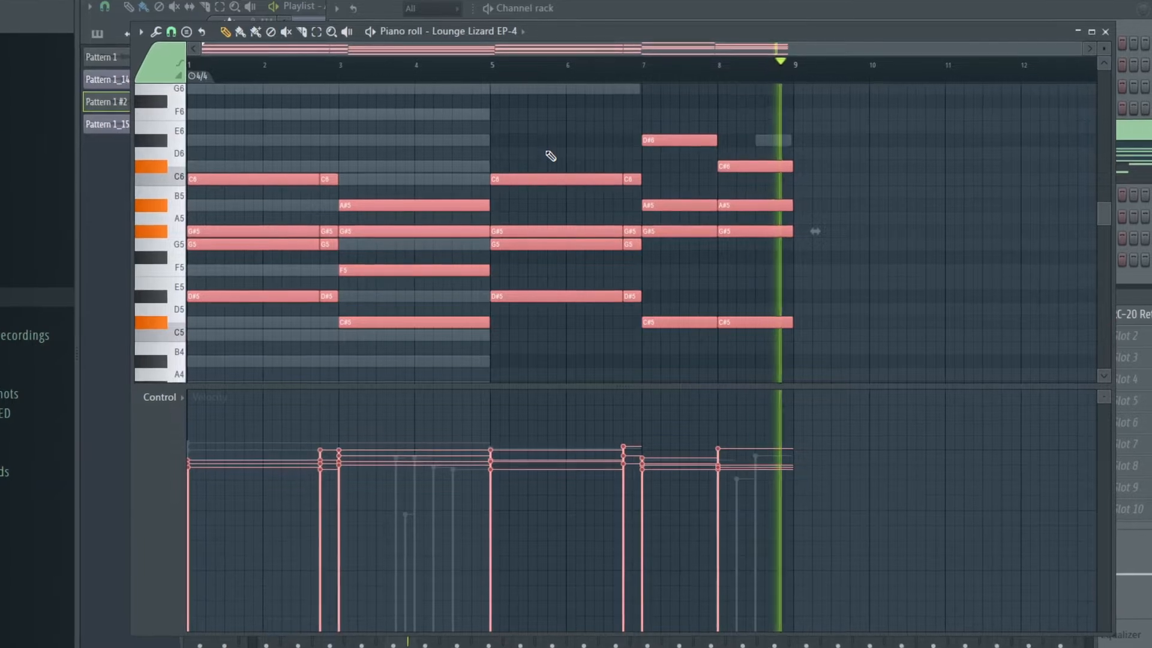
key(space)
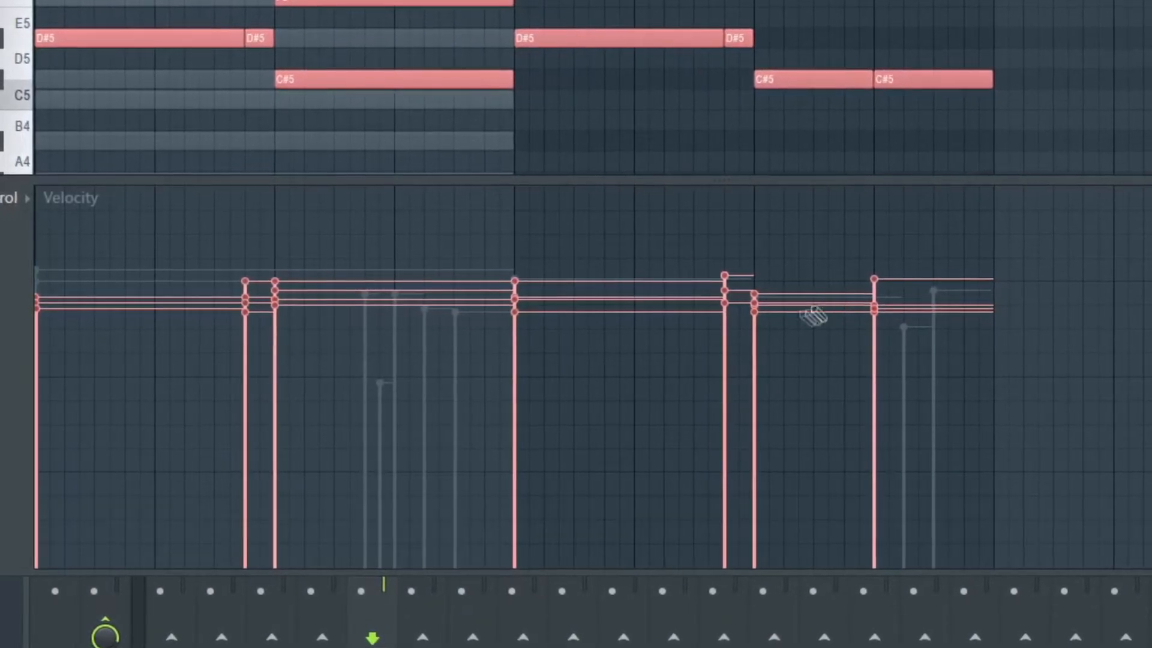
Level the velocities of the selected chord notes and randomize them slightly with the randomizer's bipolar velocity level
drag(40, 285, 894, 288)
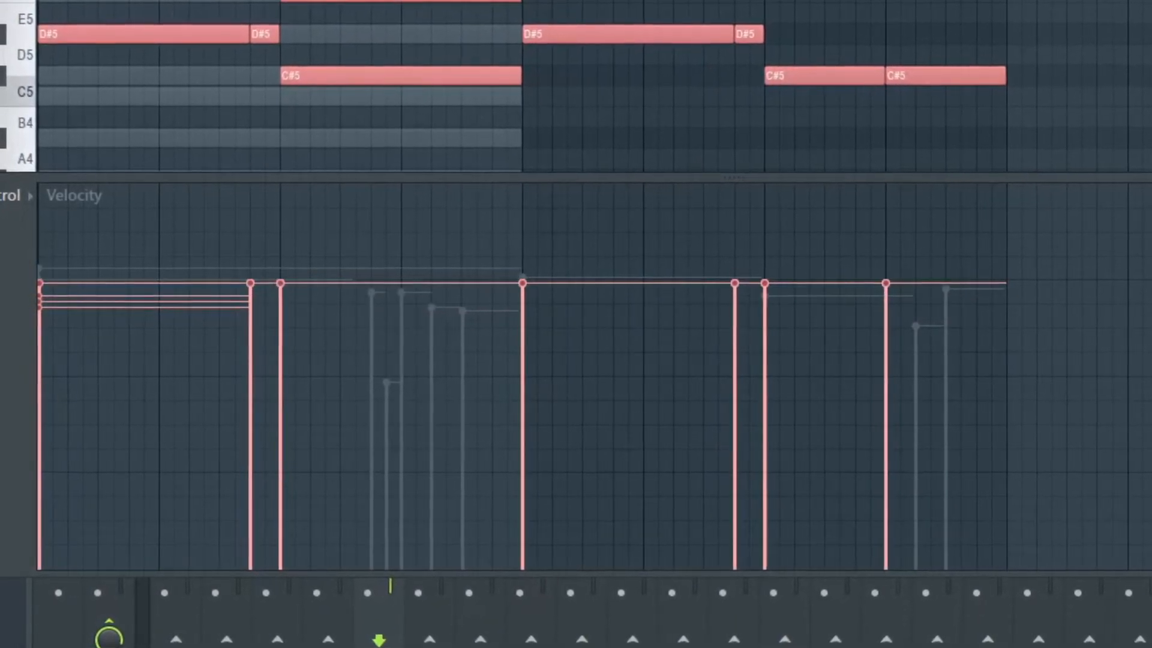
drag(363, 303, 31, 299)
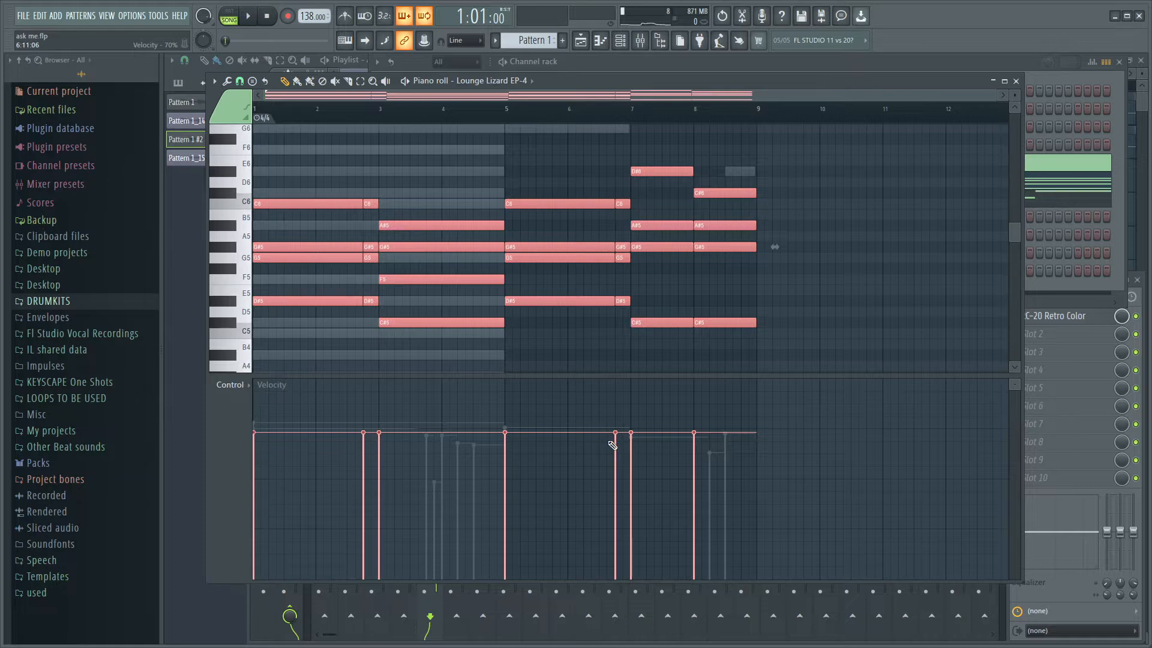
key(alt+r)
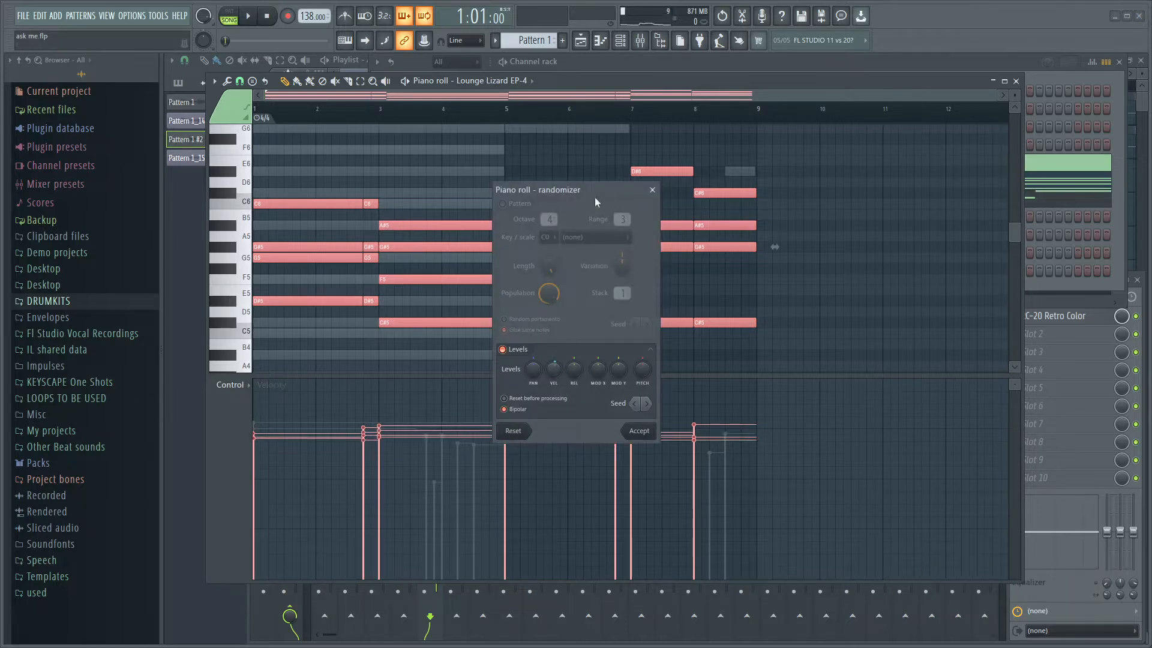
drag(595, 197, 626, 174)
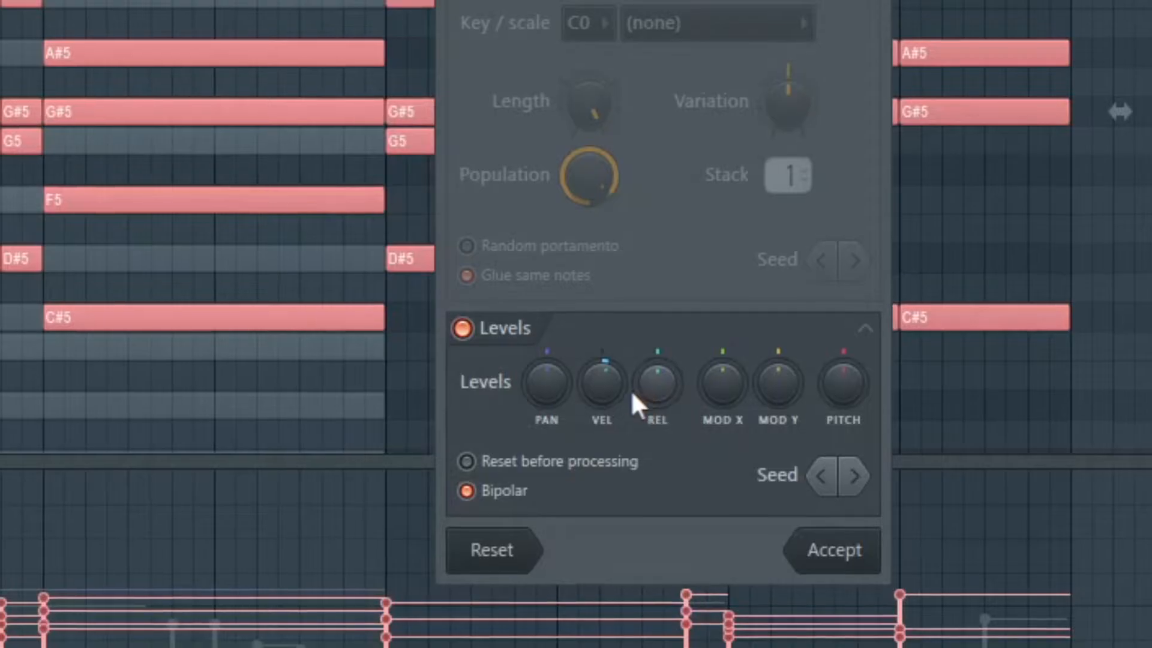
drag(586, 349, 585, 346)
drag(593, 402, 592, 390)
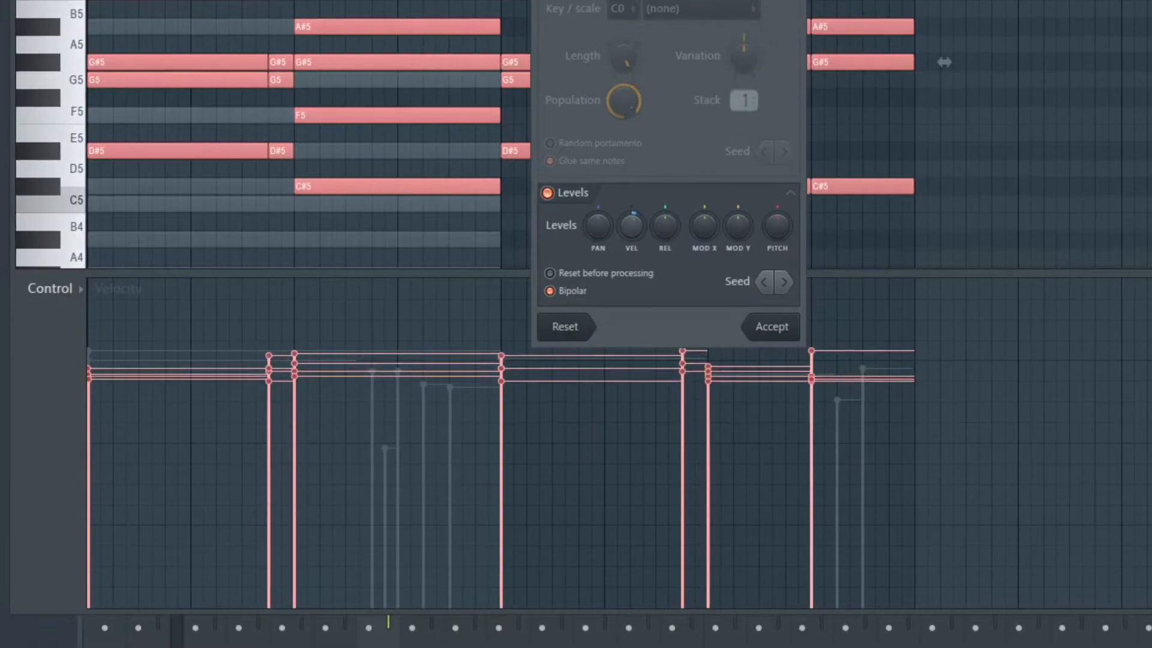
drag(635, 221, 635, 214)
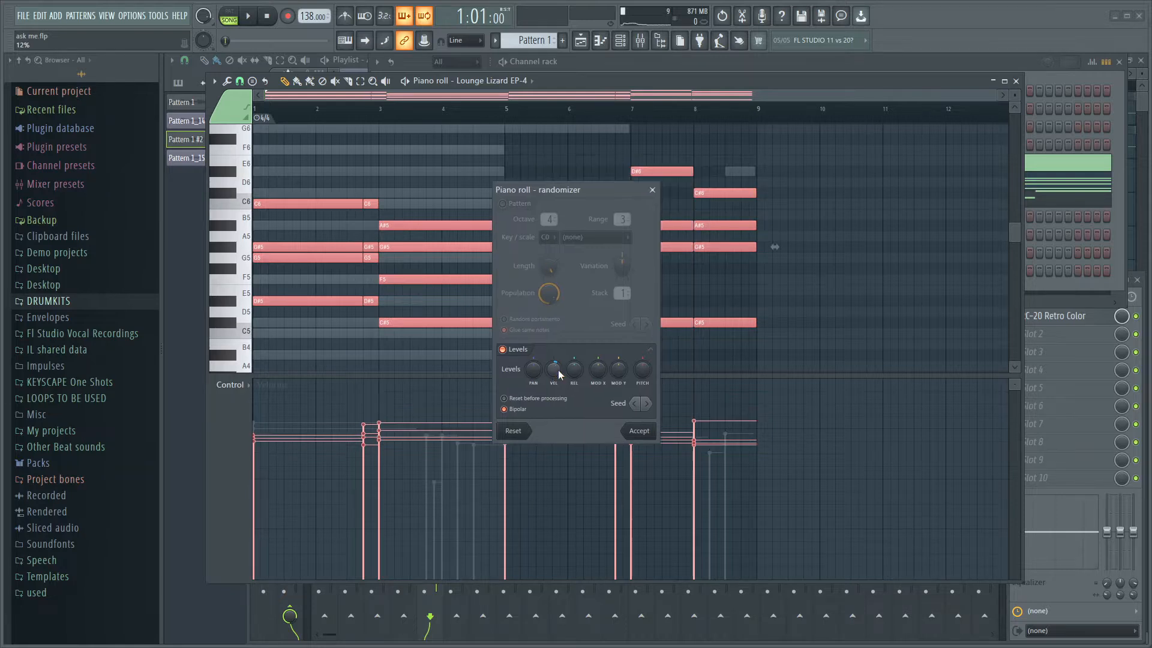
drag(556, 370, 556, 364)
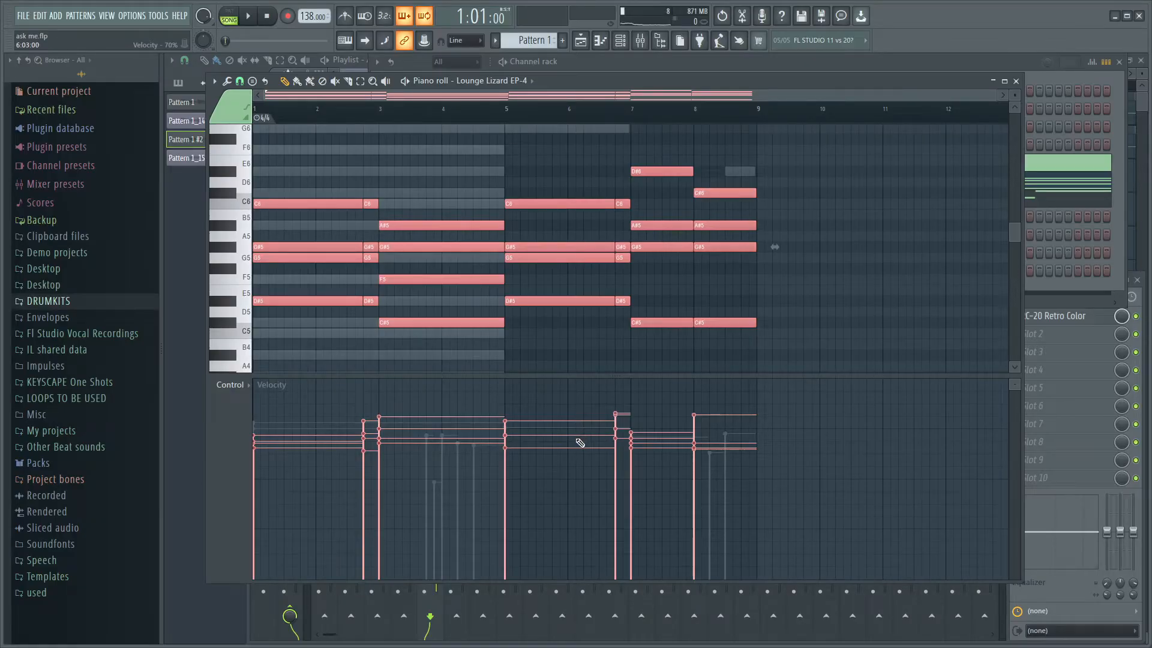
Strum the selected chords with the strumizer by raising the start time strength slightly, and check the staggered note starts
key(alt+s)
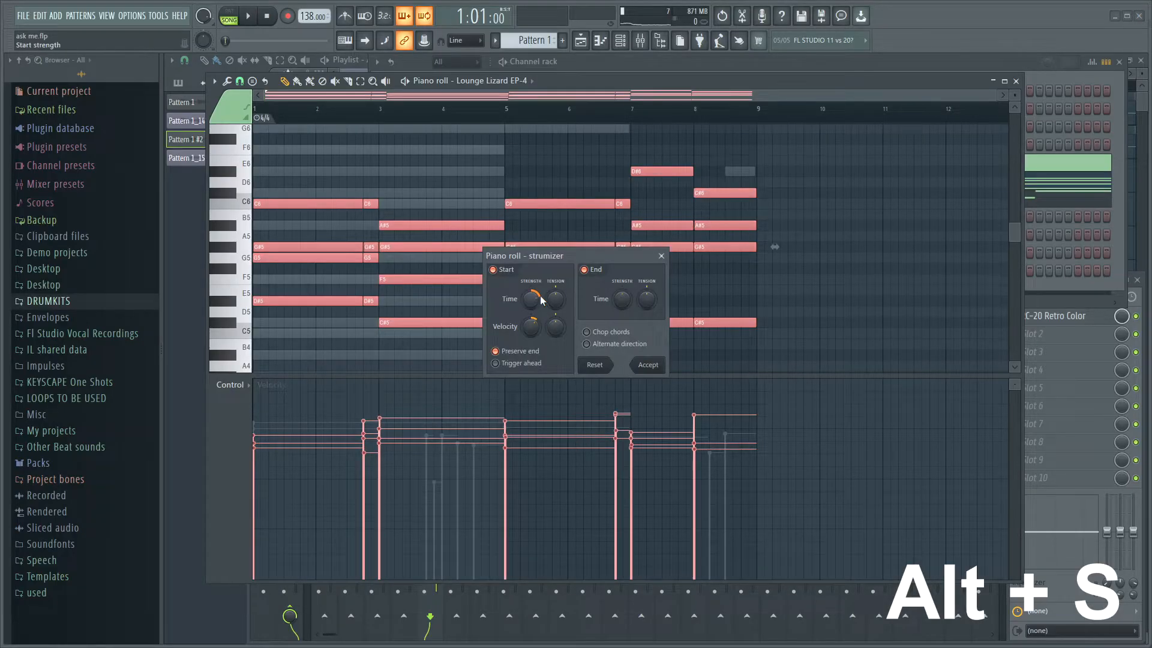
mouse_move(531, 299)
mouse_down()
mouse_move(531, 289)
mouse_move(531, 307)
mouse_up()
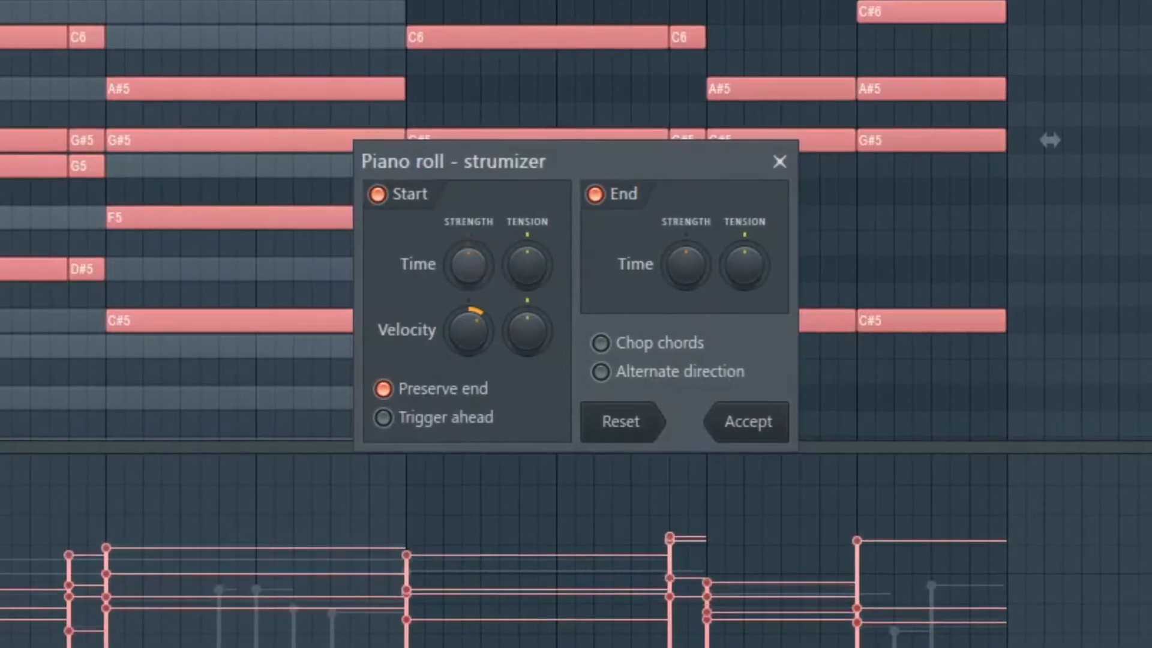
mouse_move(469, 265)
mouse_down()
mouse_move(469, 235)
mouse_move(469, 252)
mouse_up()
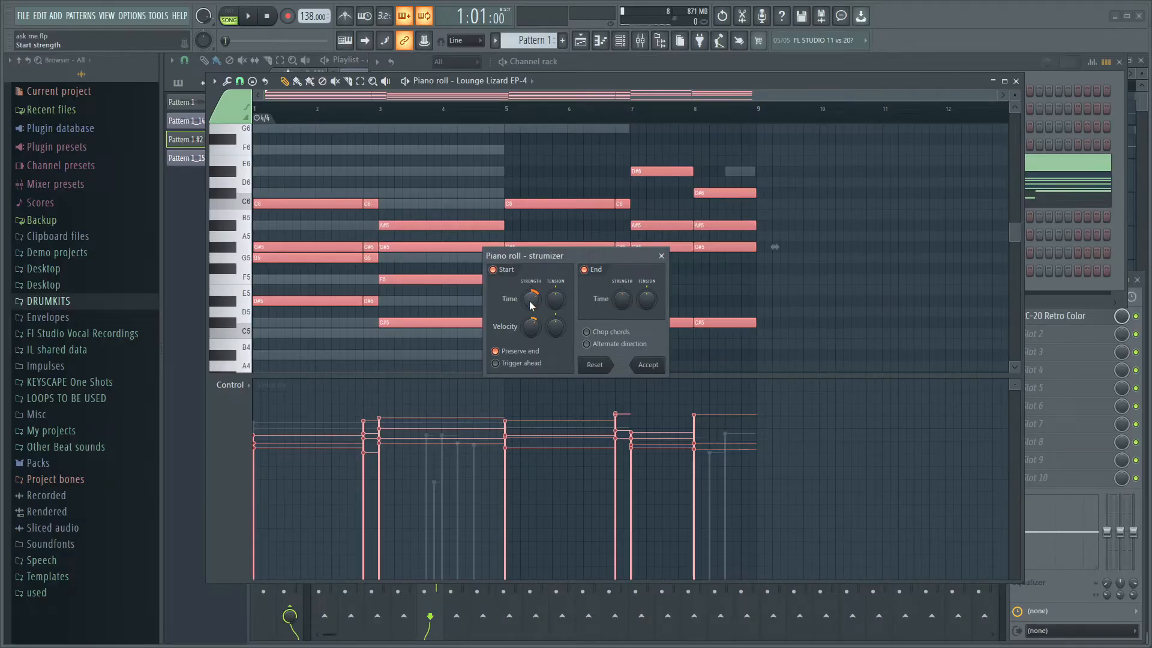
click(661, 256)
scroll(255, 315, up, 6)
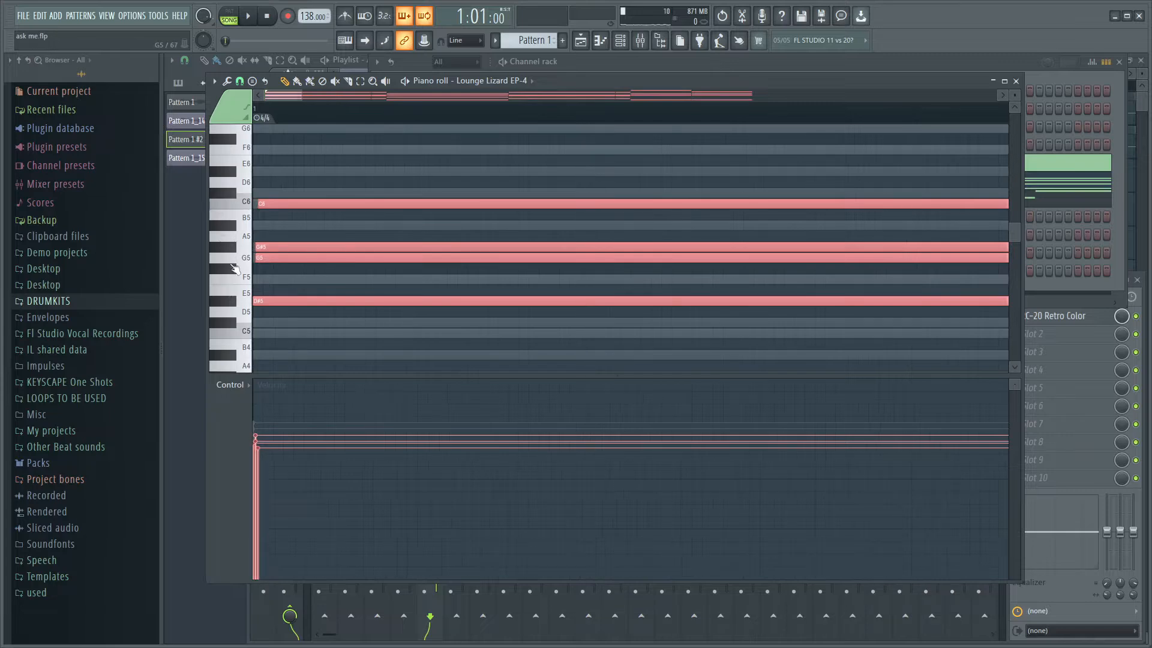
scroll(596, 325, down, 6)
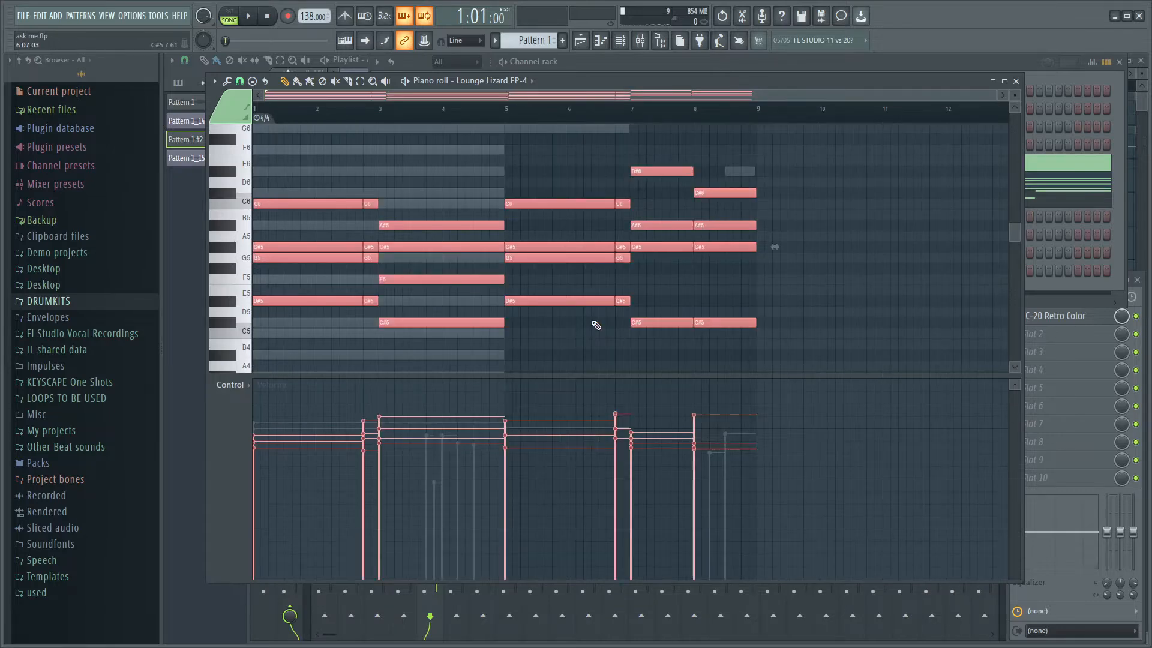
Open the Lounge Lizard EP-4 #2 piano roll and play its melody together with the chords
key(F7)
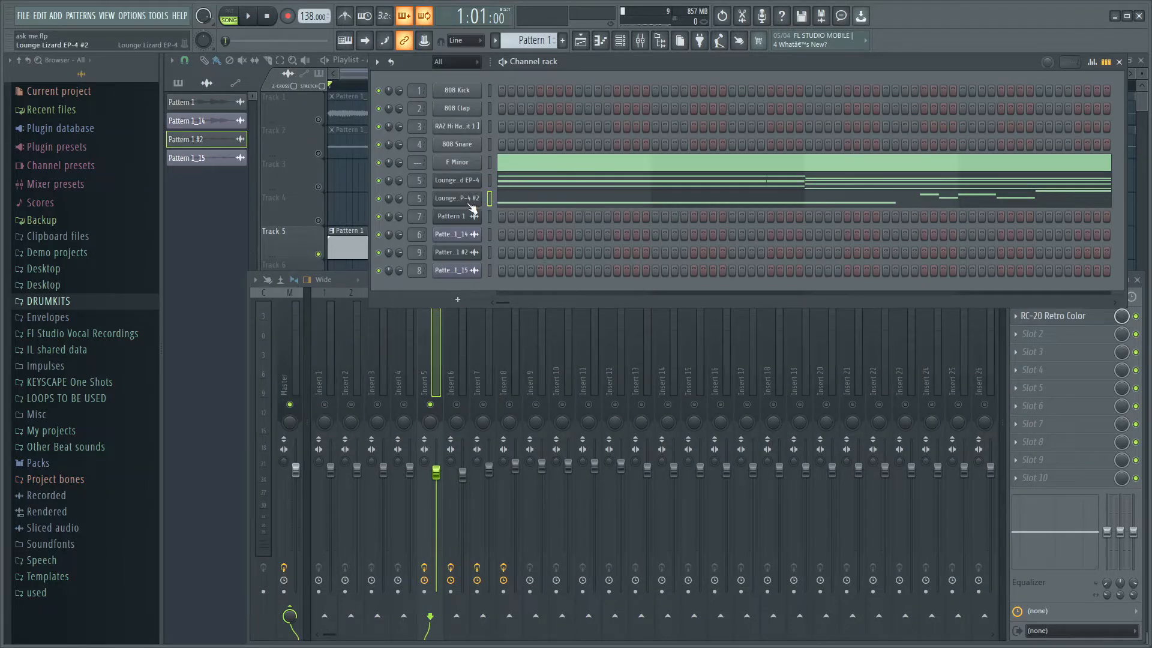
right_click(473, 202)
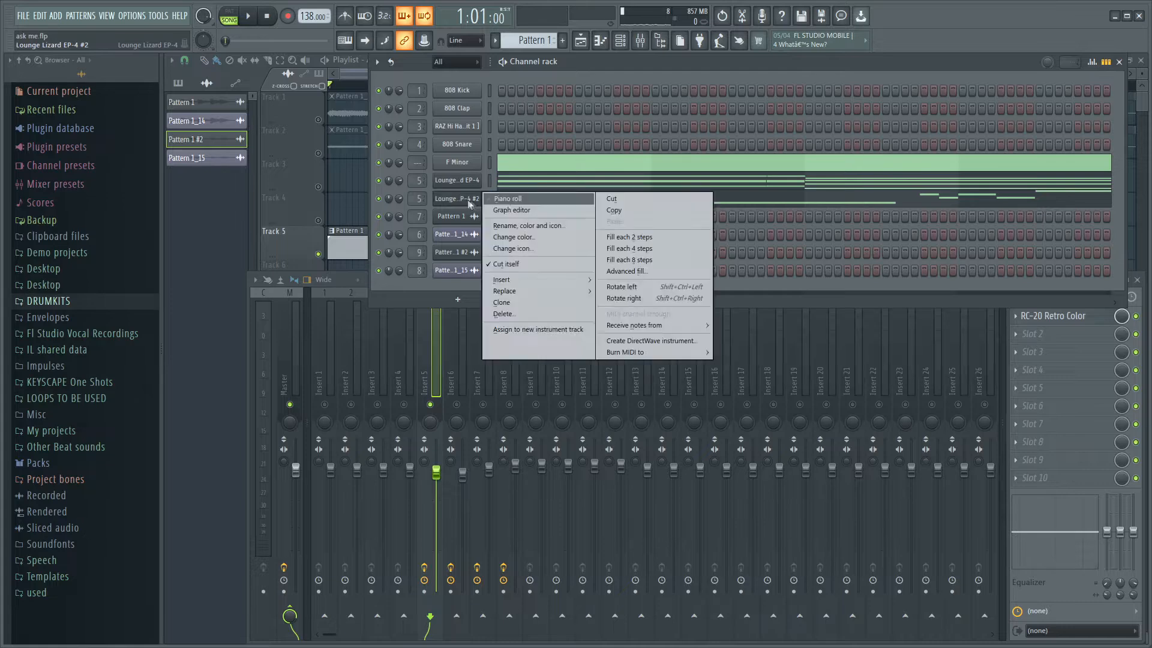
click(492, 204)
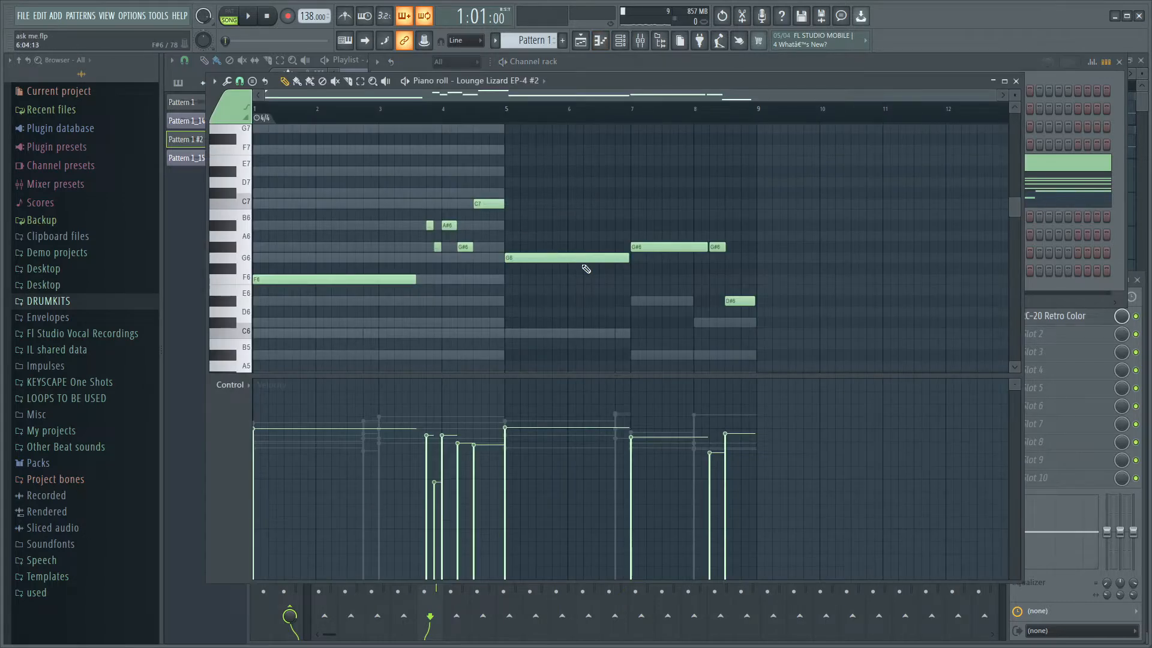
scroll(435, 328, up, 1)
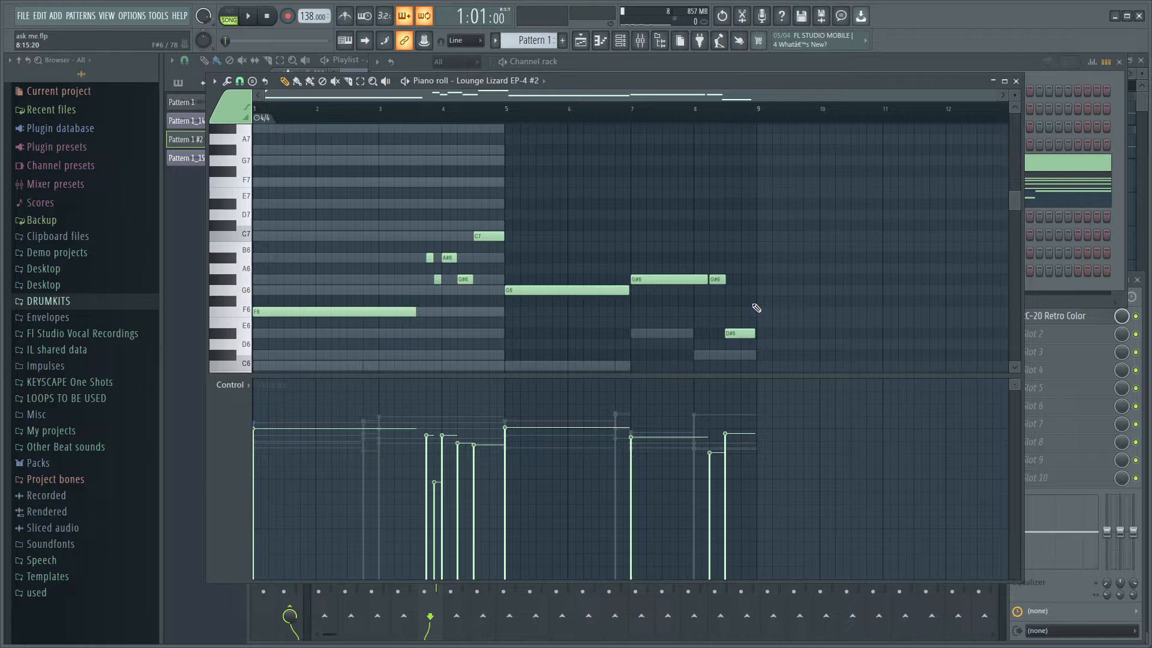
scroll(757, 308, down, 1)
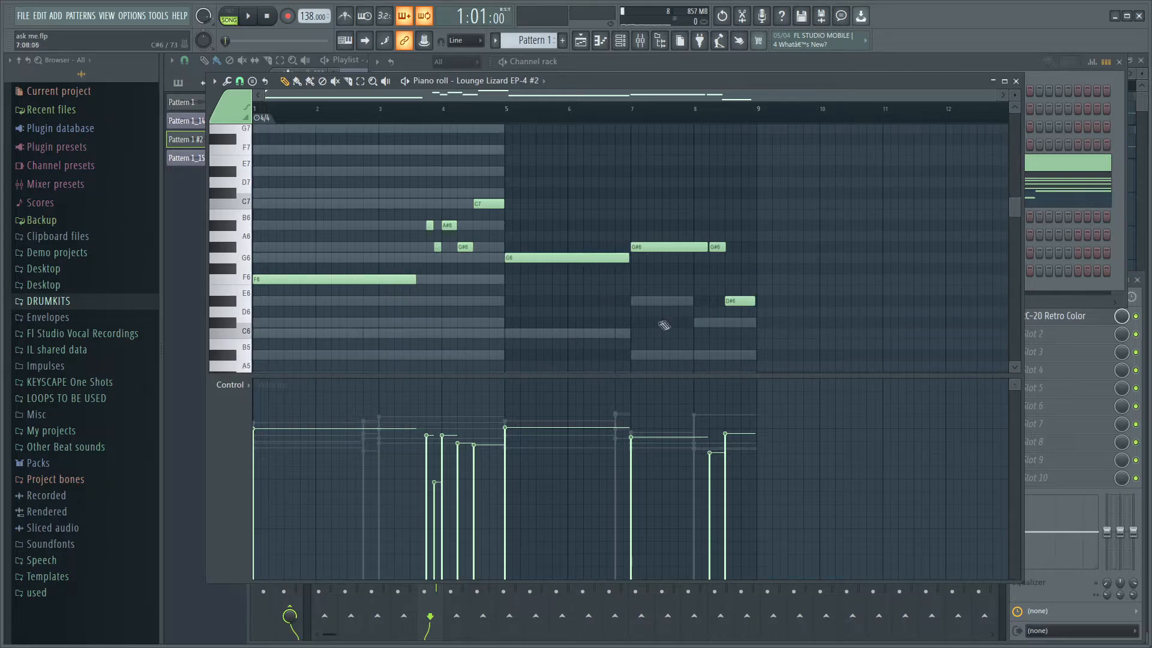
scroll(649, 333, up, 1)
key(space)
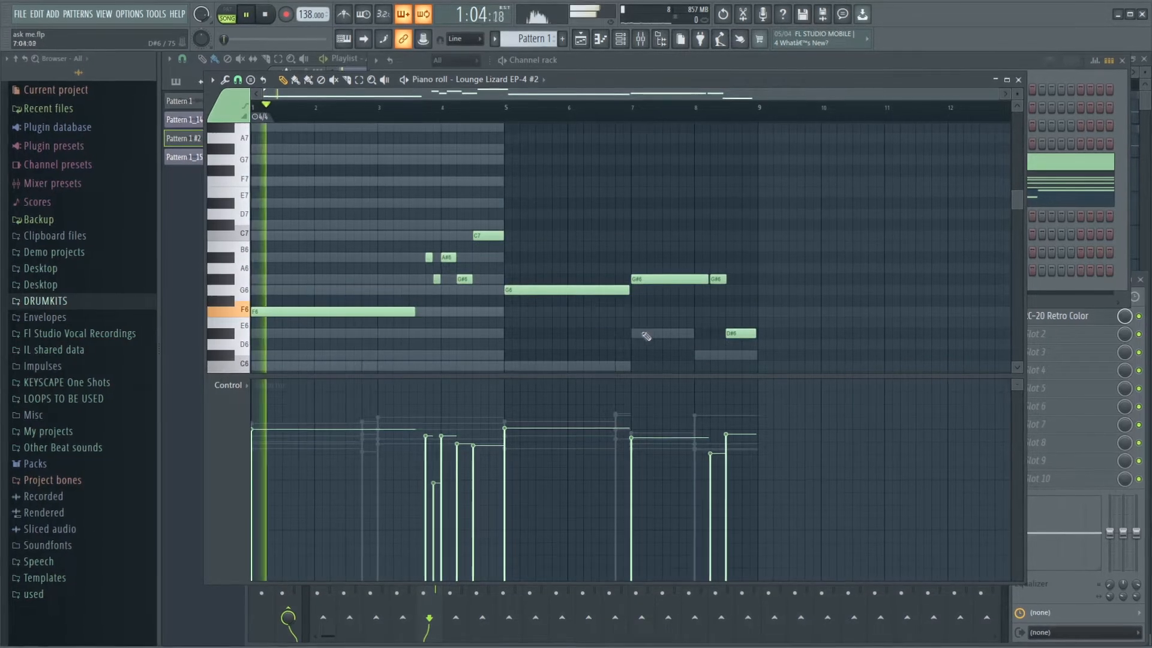
scroll(612, 345, down, 1)
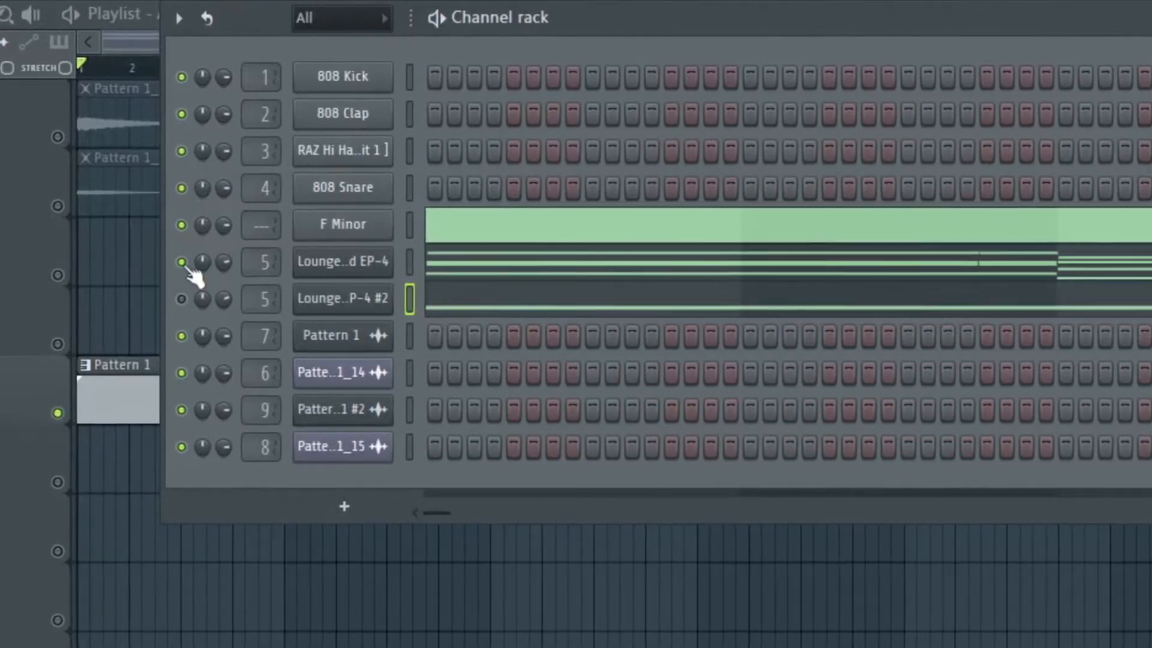
Solo the Lounge Lizard EP-4 channel and quick-render Pattern 1 as an audio clip
right_click(378, 180)
click(217, 279)
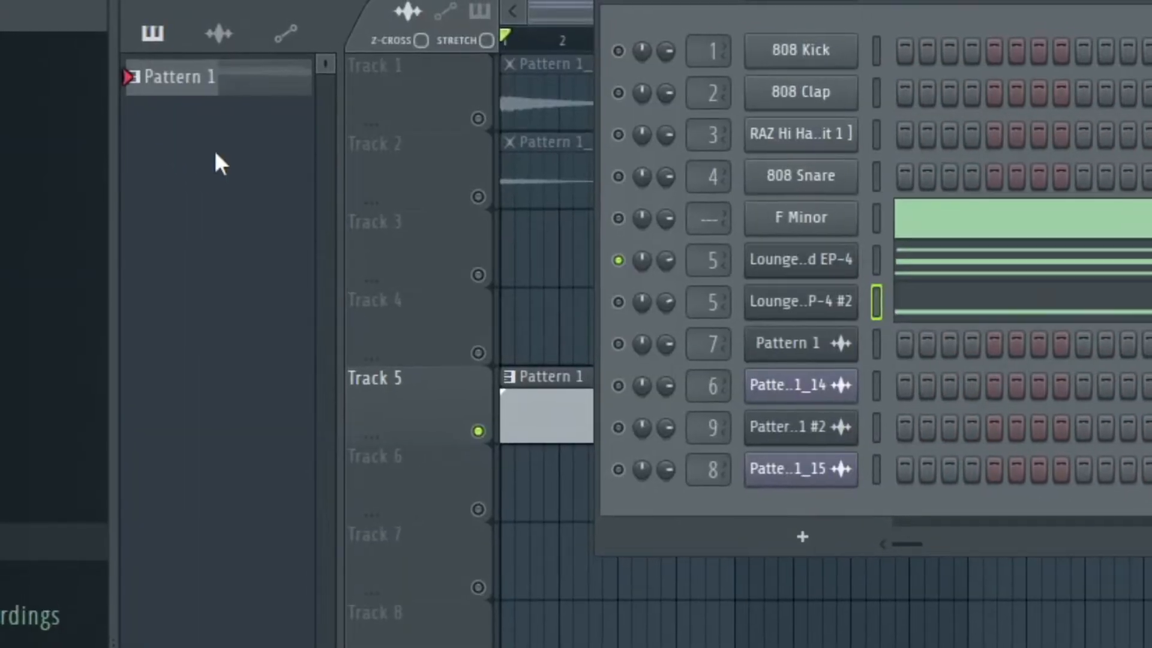
click(221, 85)
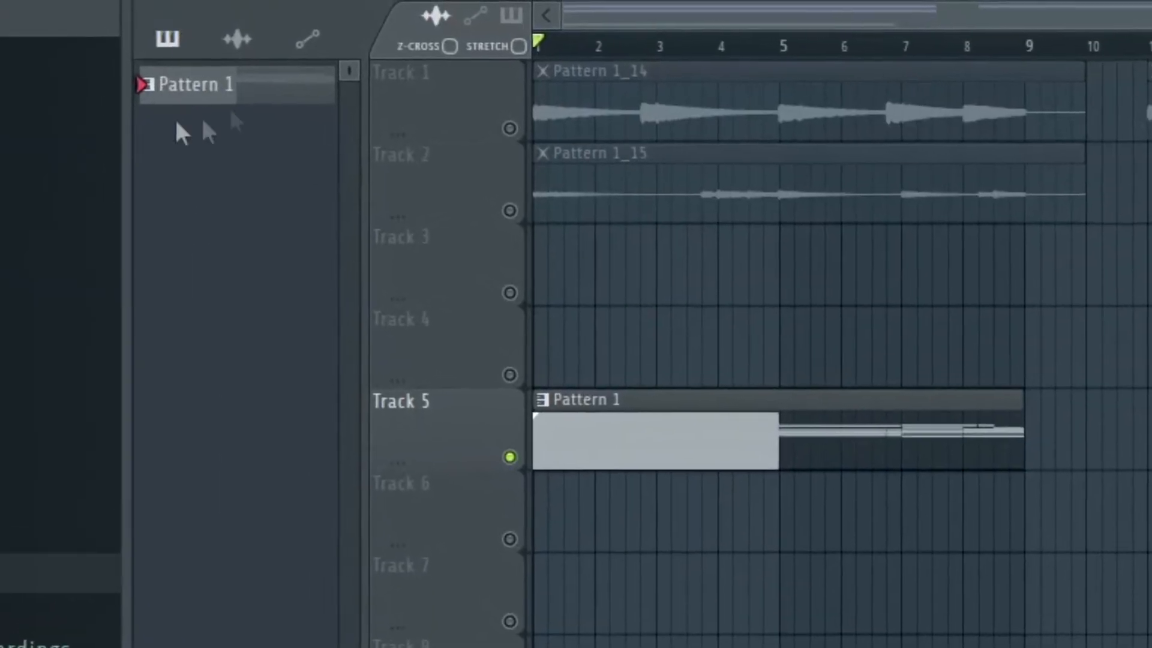
right_click(251, 109)
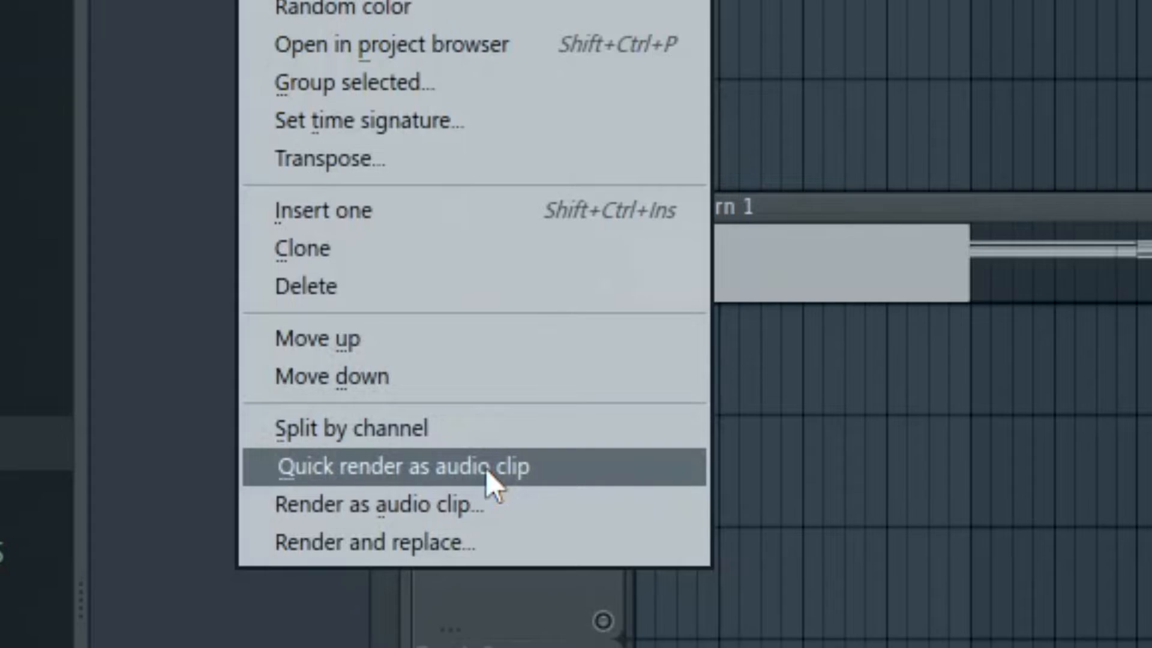
click(486, 469)
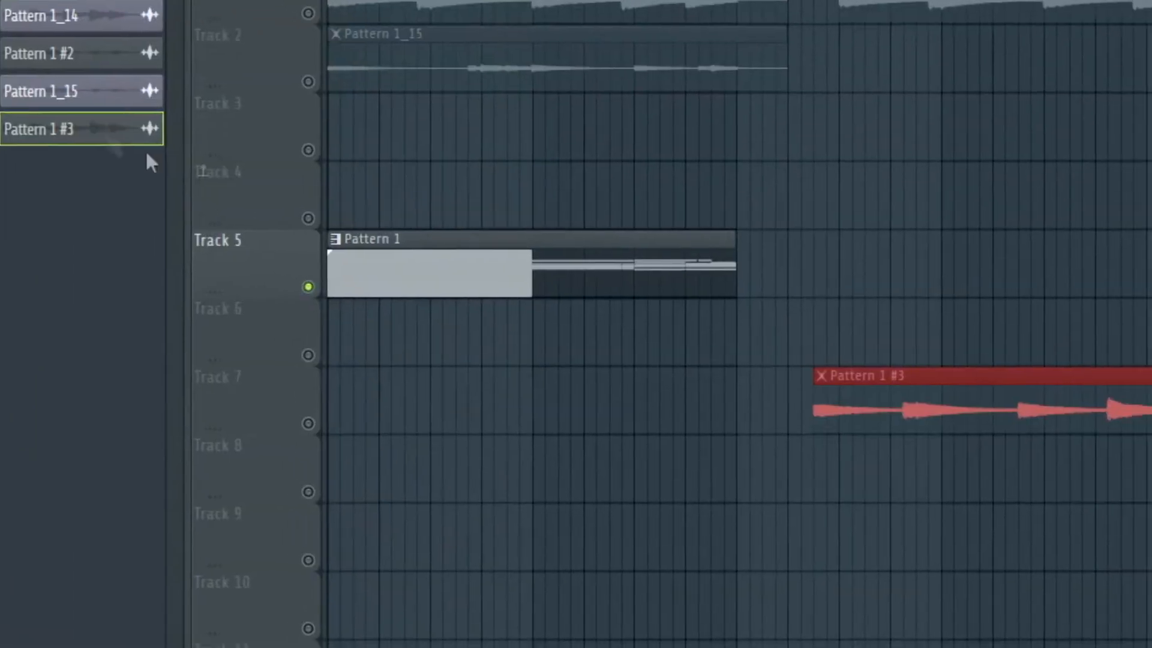
Place the rendered Pattern 1 #3 clip at the start of Track 7, solo that track and trim the clip's end to bar 9
drag(267, 205, 690, 236)
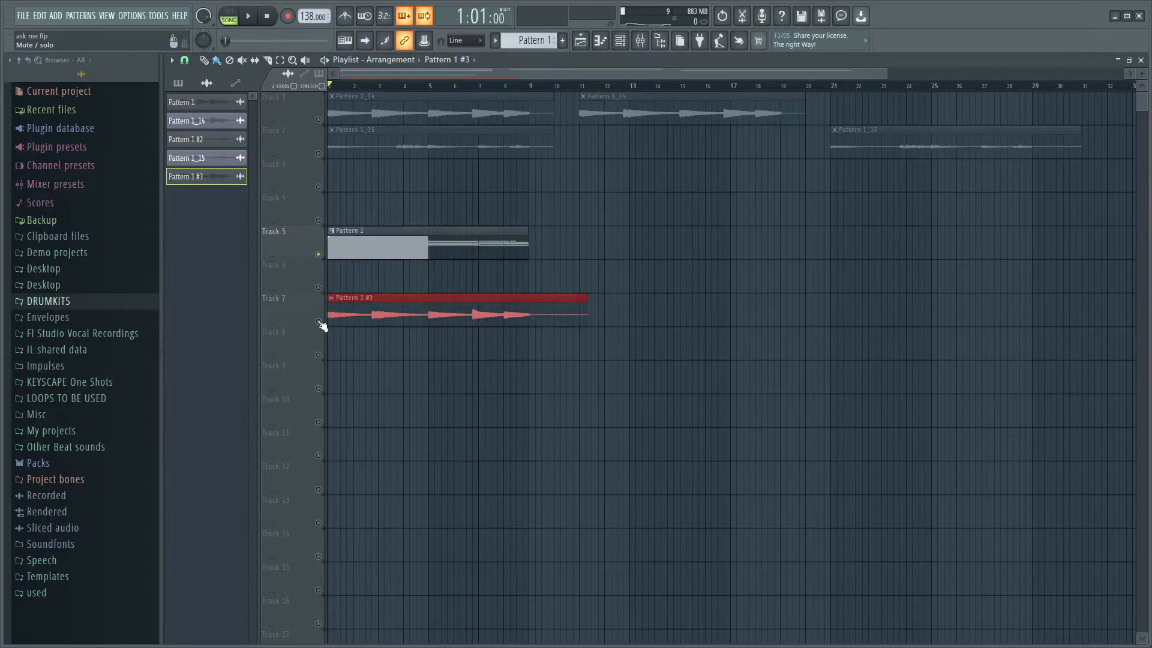
right_click(319, 322)
scroll(278, 339, up, 4)
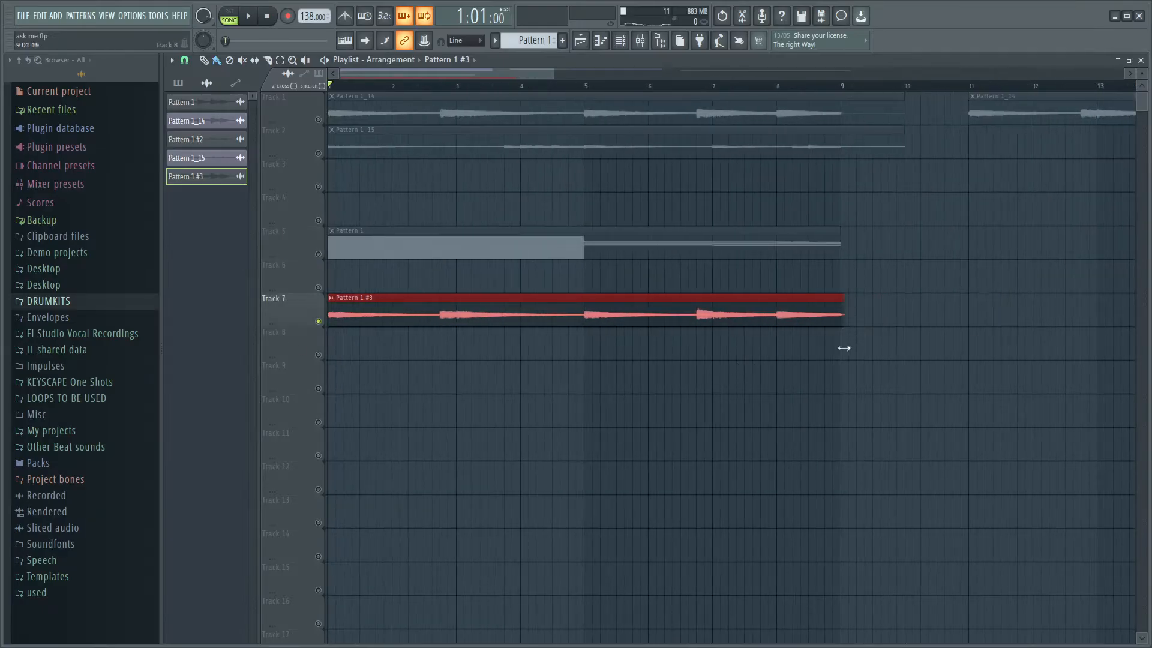
scroll(843, 312, up, 5)
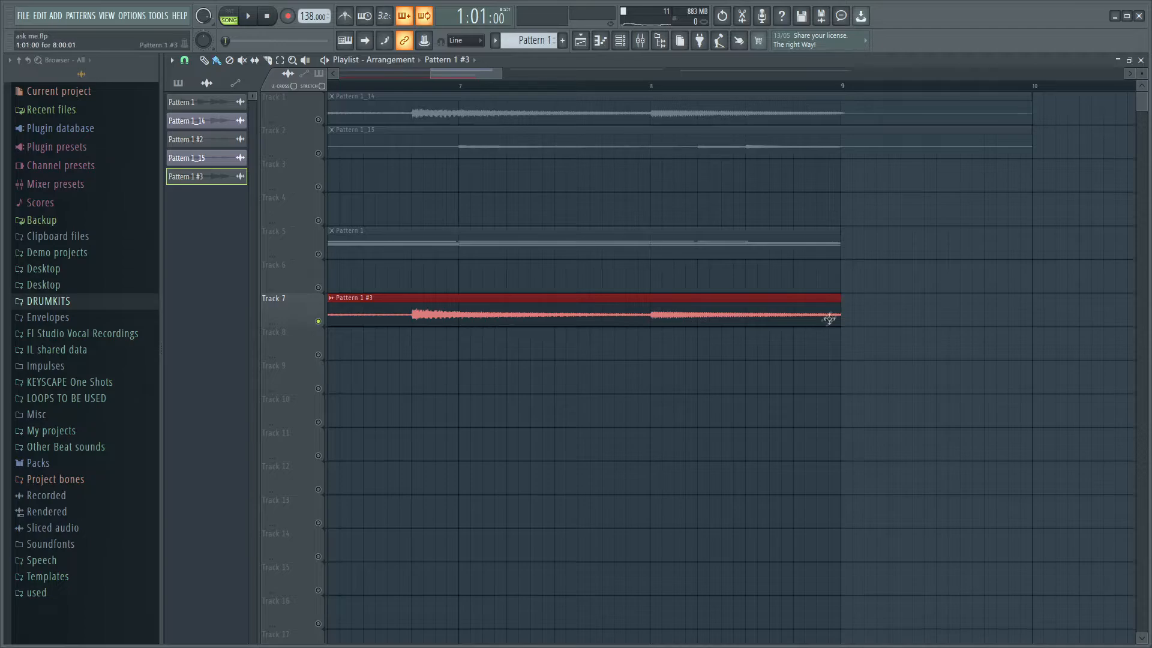
scroll(829, 319, down, 6)
Open the rendered Pattern 1 #3 clip's sample in the Edison audio editor
double_click(466, 315)
right_click(418, 425)
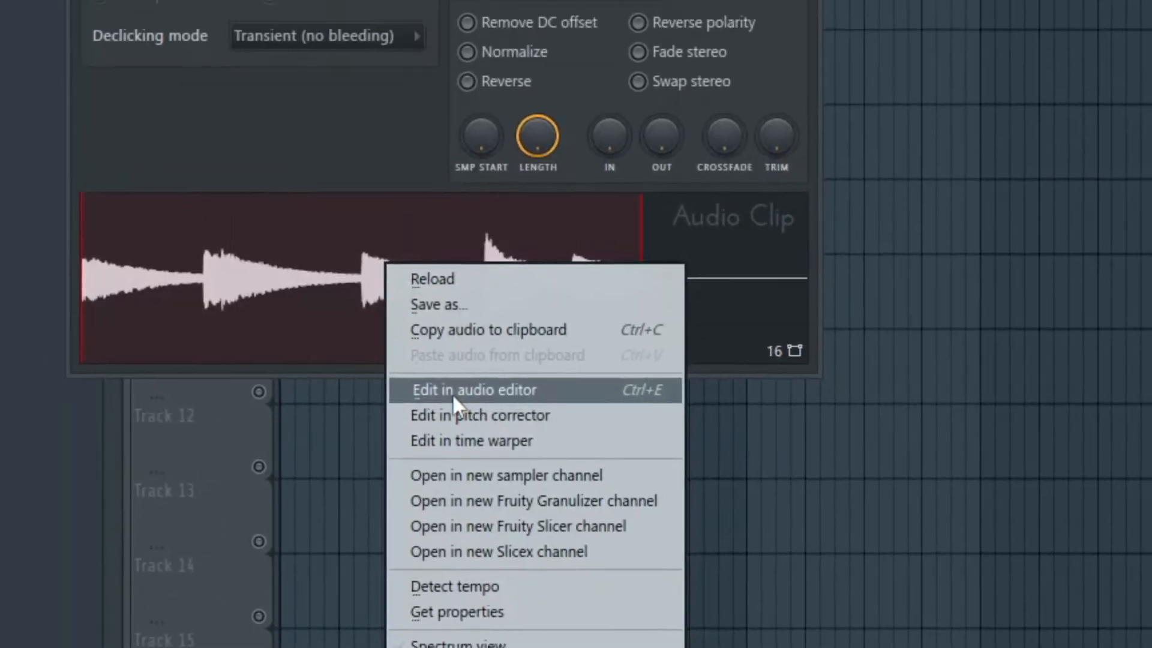
click(453, 395)
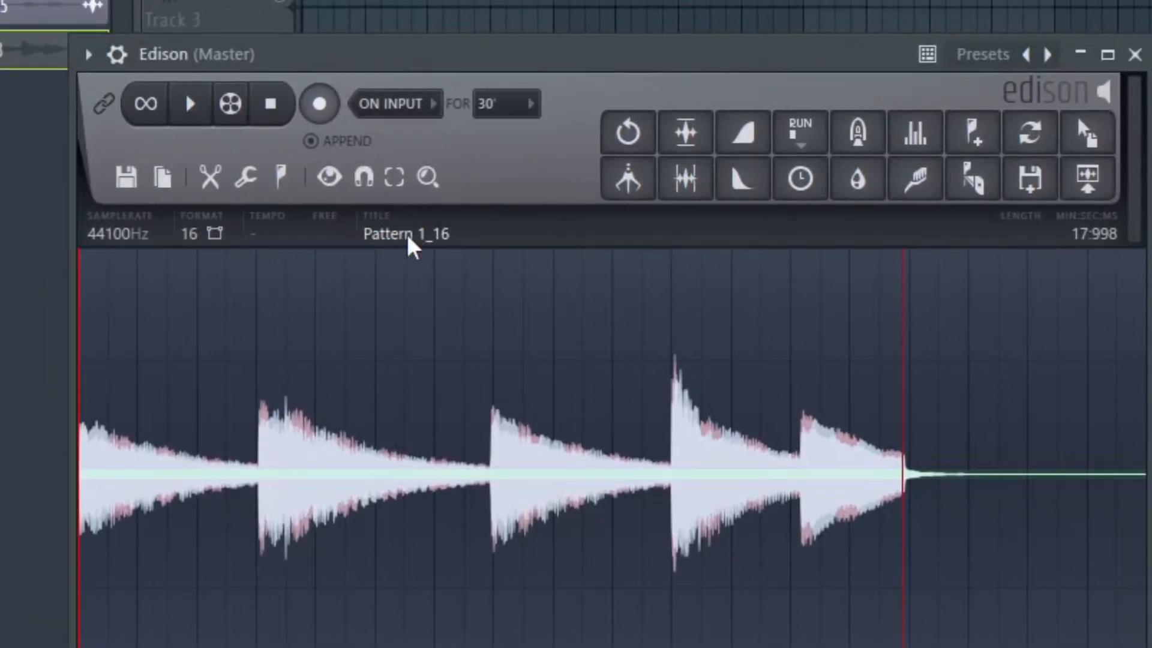
Resample the Pattern 1_16 sample to 2000 Hz in its sample properties and play back the result
click(419, 240)
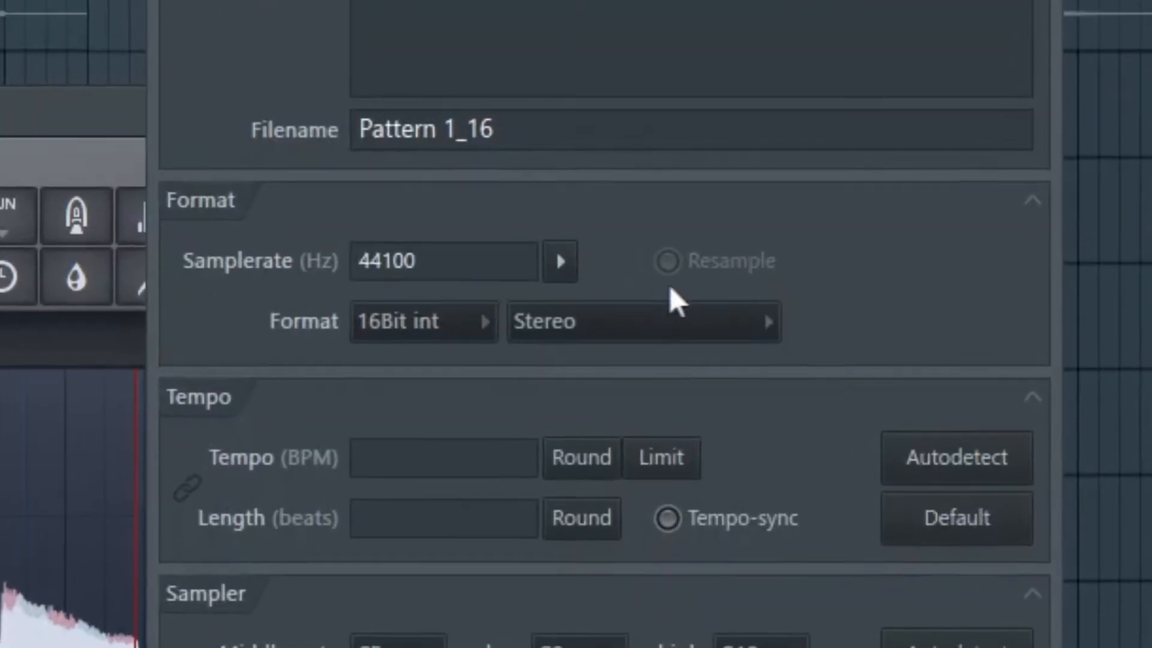
click(667, 262)
double_click(384, 264)
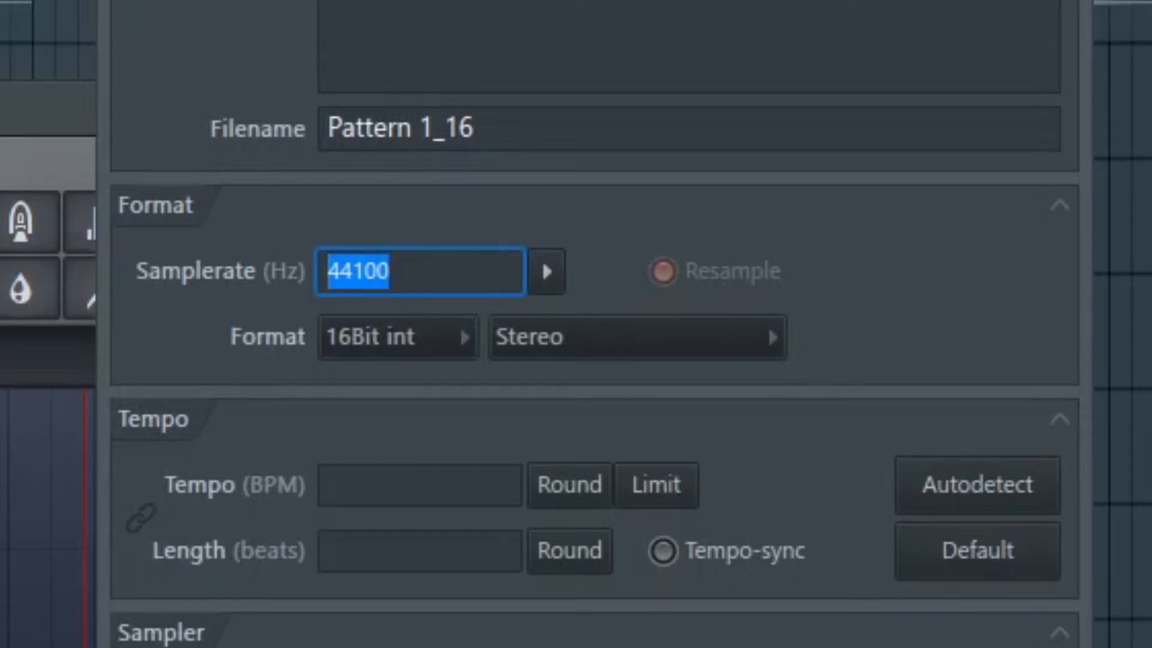
text(2)
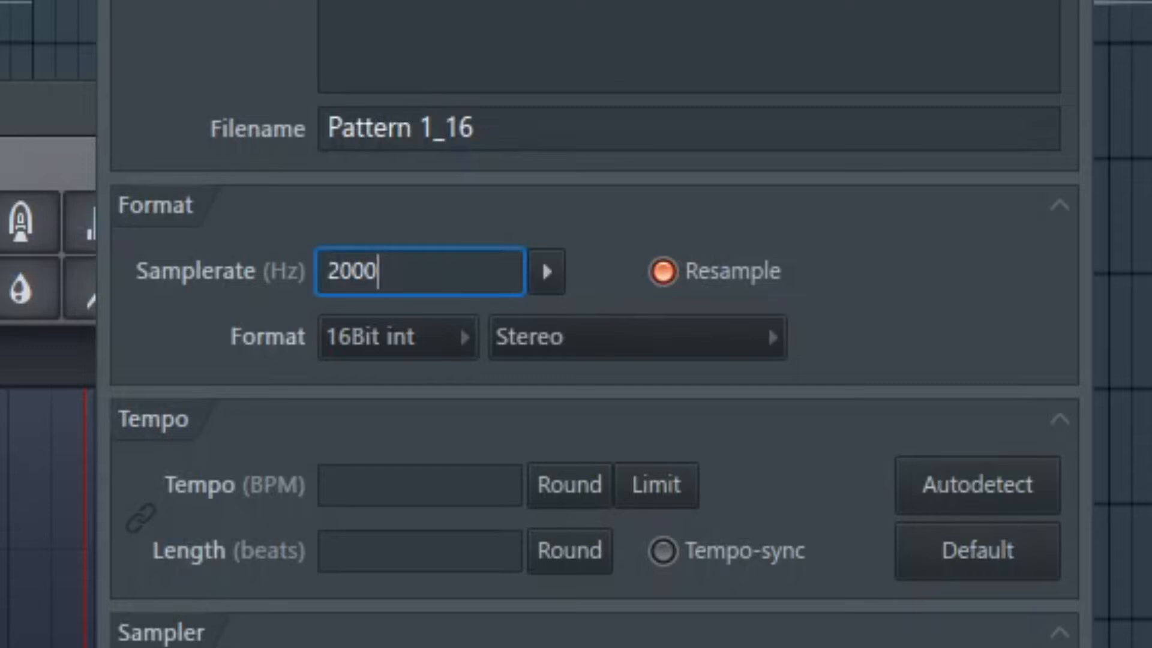
text(000)
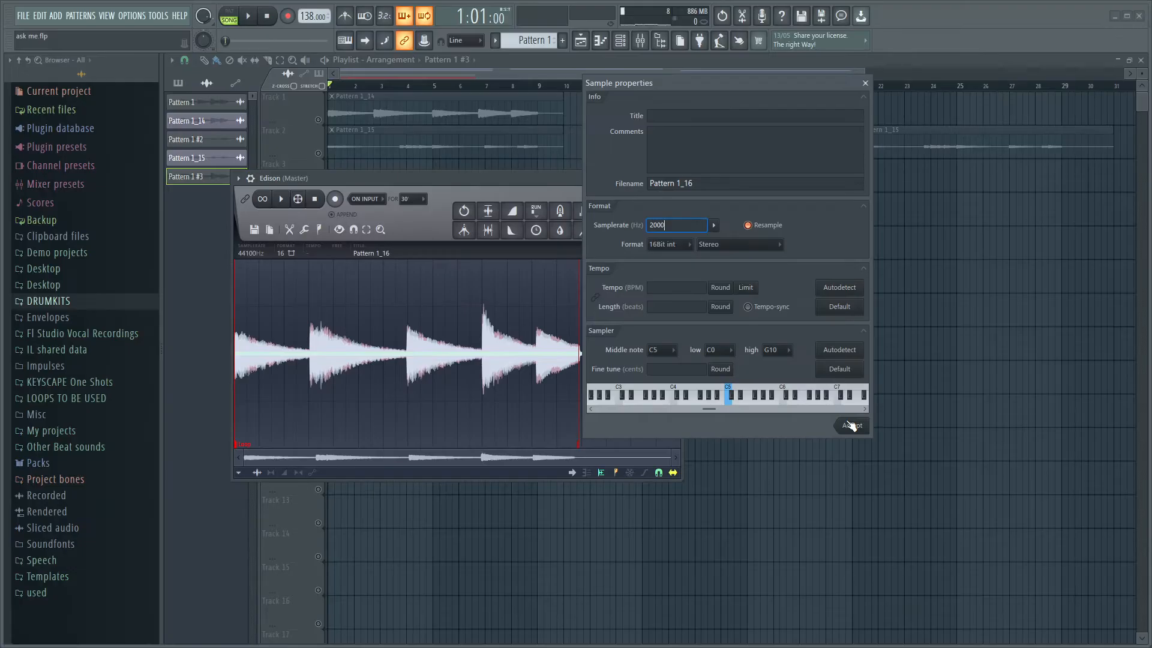
click(850, 426)
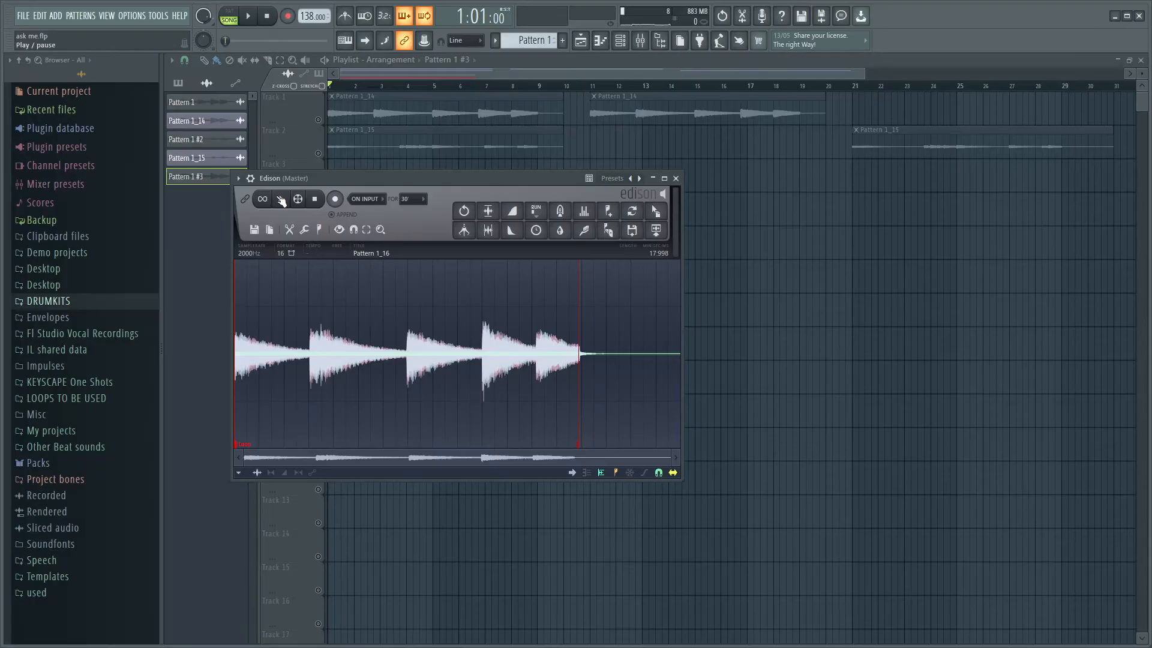
click(282, 200)
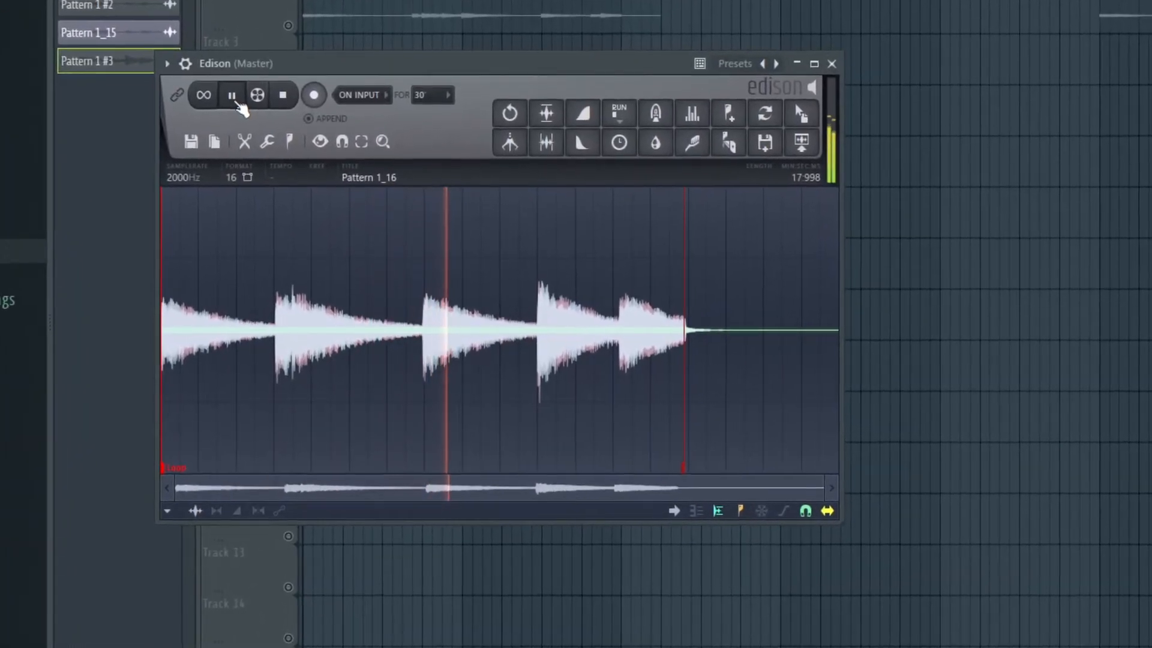
click(236, 100)
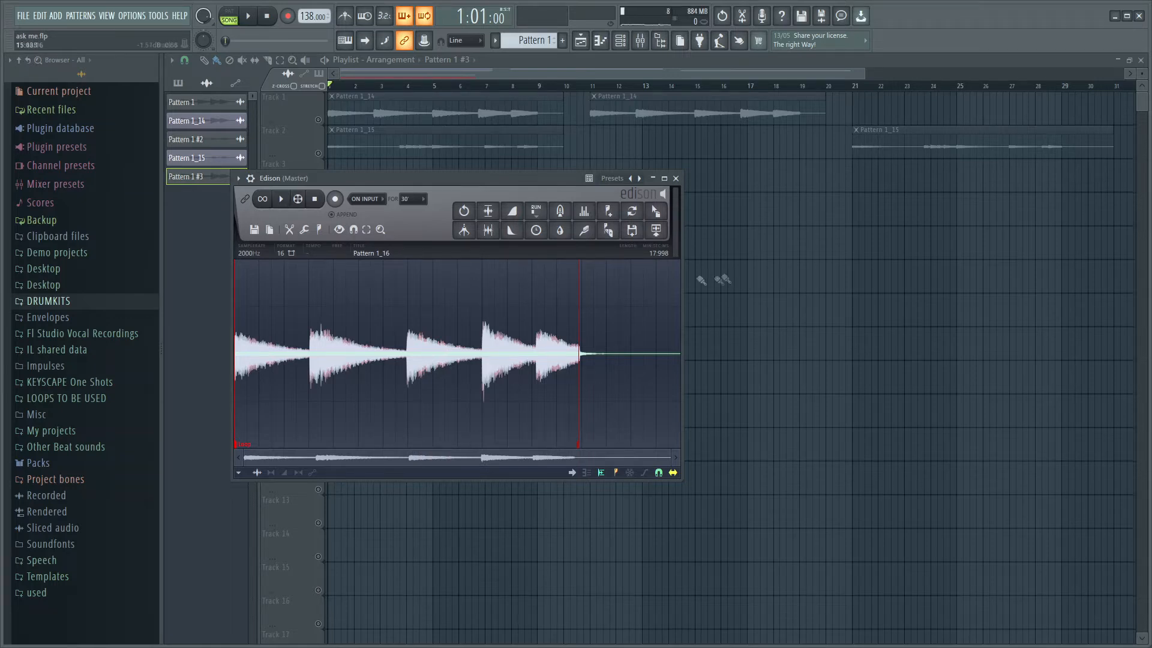
Place the resampled chord audio from Edison in the playlist at the start of Track 9
drag(656, 211, 660, 209)
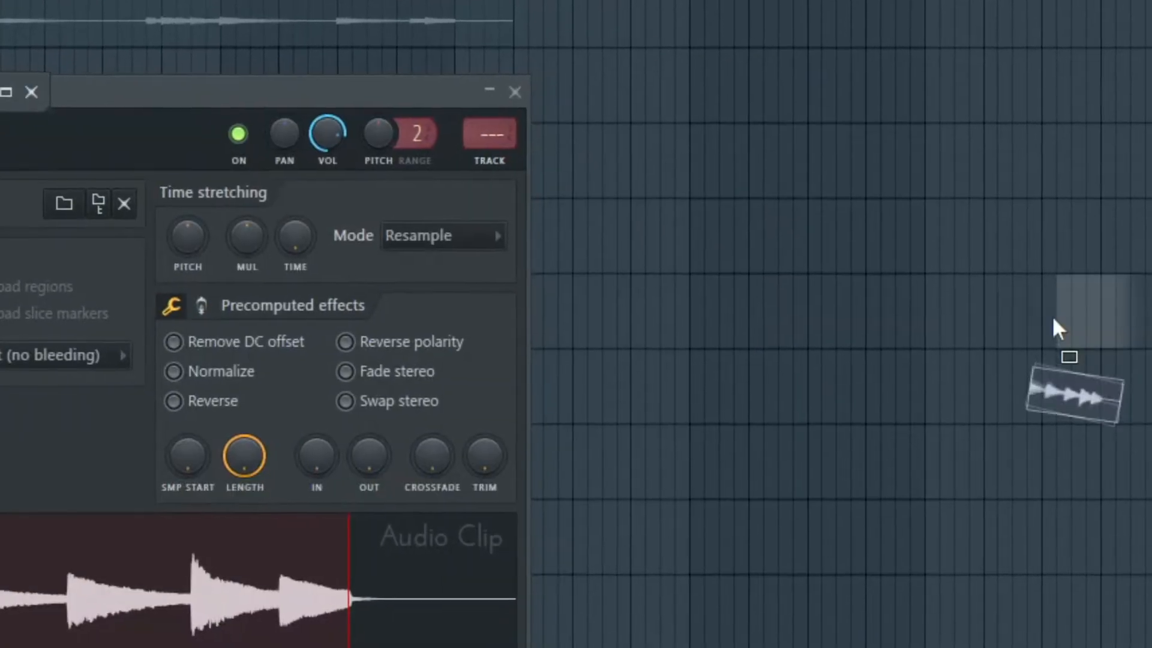
drag(1054, 319, 1056, 328)
click(373, 383)
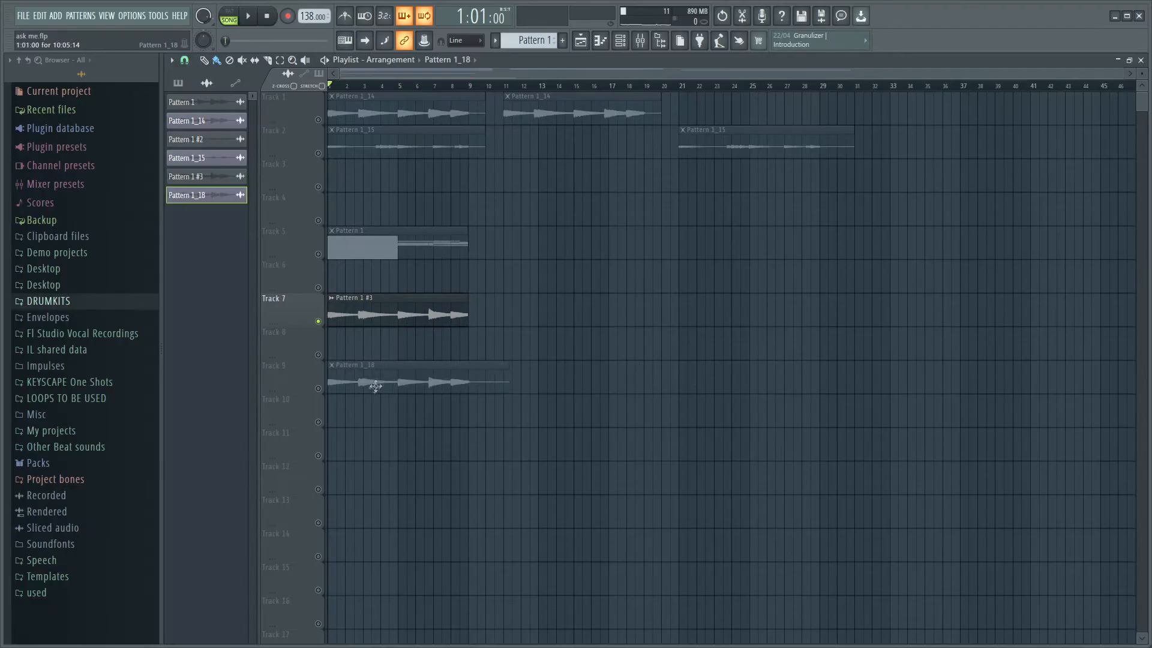
Solo Track 9 and trim the end of its resampled Pattern 1_18 clip to bar 9
scroll(284, 412, up, 3)
right_click(319, 389)
scroll(564, 390, down, 2)
drag(634, 390, 564, 402)
scroll(566, 391, up, 7)
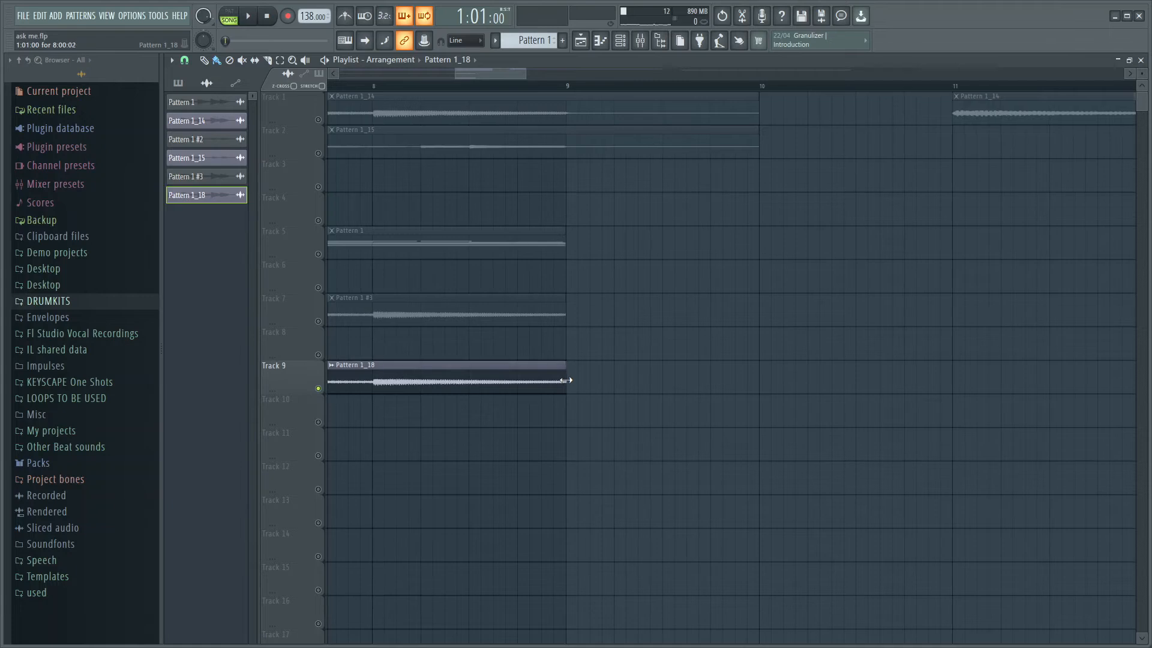
scroll(386, 398, down, 6)
scroll(385, 401, down, 2)
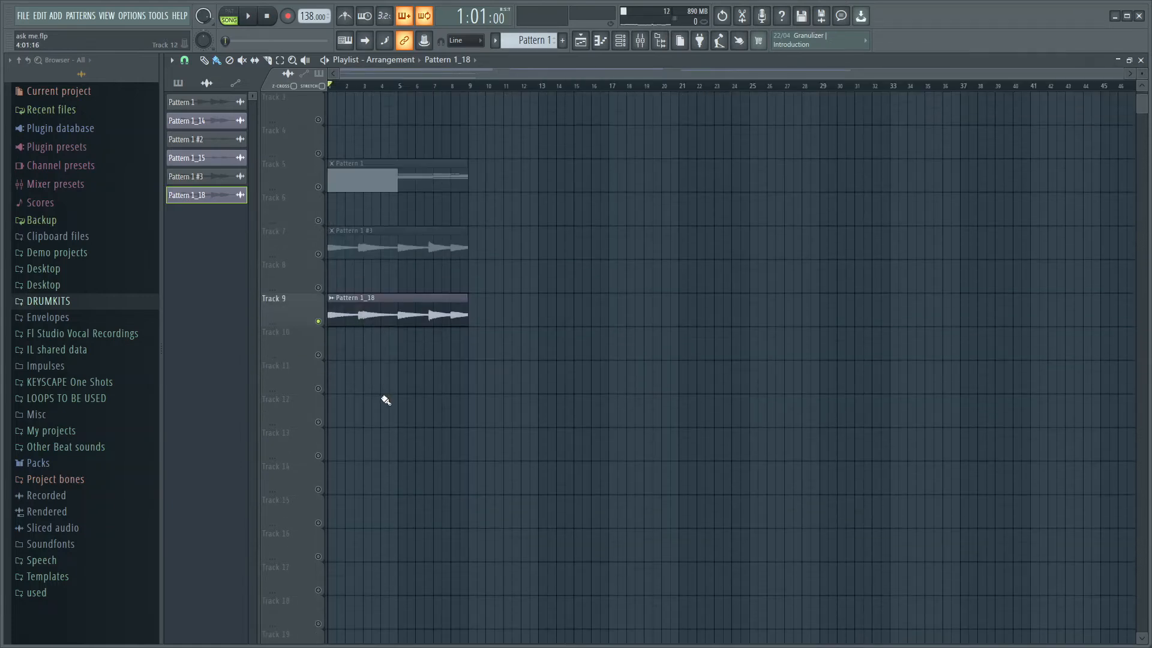
scroll(386, 401, up, 1)
Solo the Lounge Lizard EP-4 #2 channel and quick-render Pattern 1 as an audio clip
key(F6)
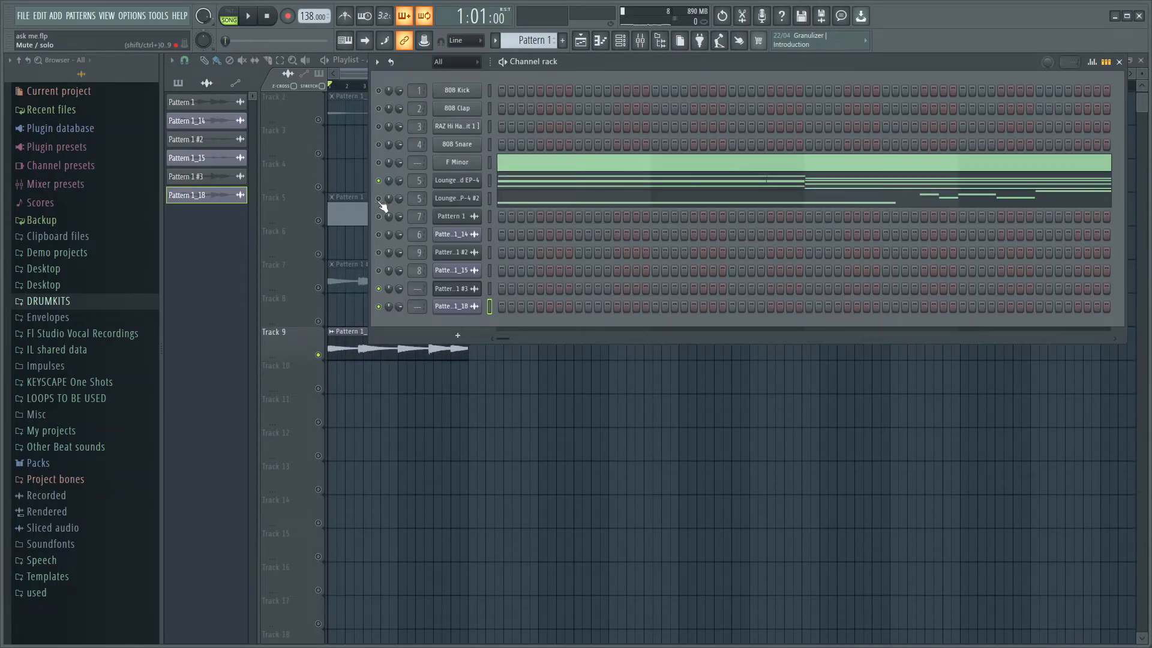
right_click(376, 197)
click(398, 202)
click(181, 88)
right_click(202, 101)
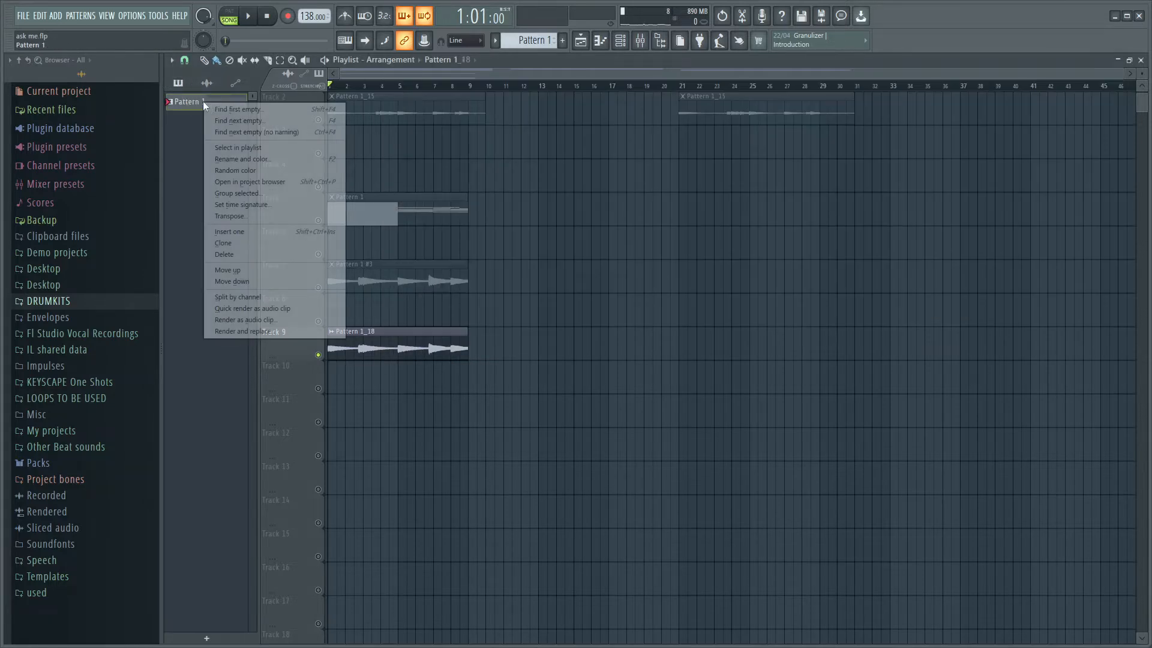
click(252, 309)
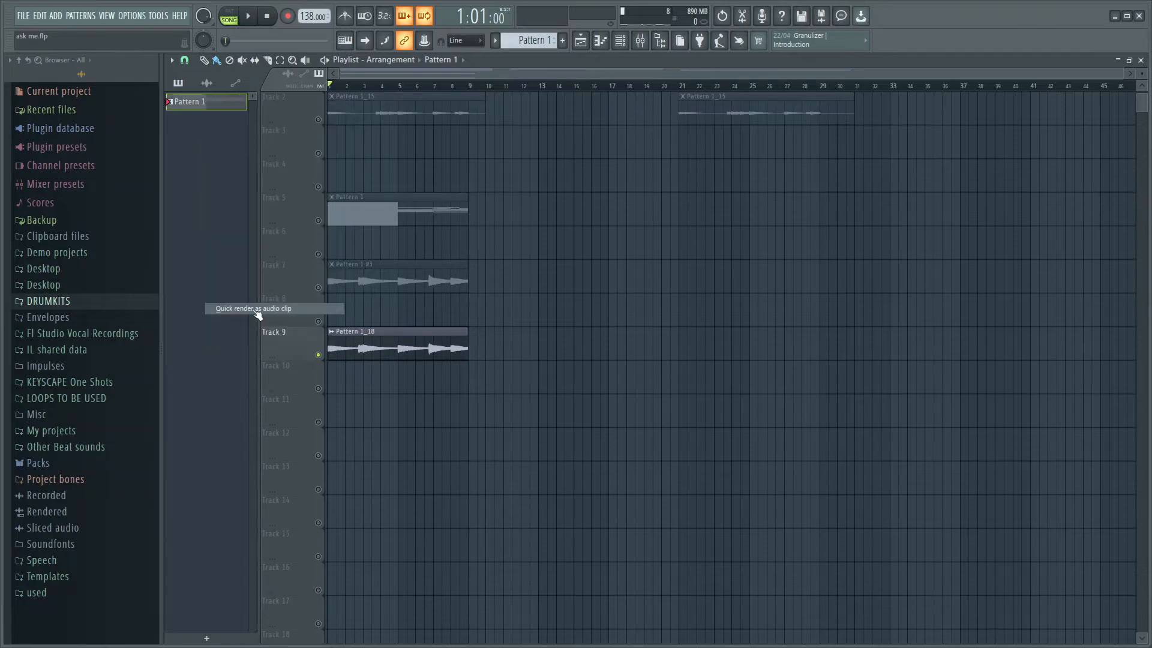
Move the rendered Pattern 1 #4 clip to the start of Track 10, solo that track and trim the clip's end to bar 9
drag(617, 352, 310, 371)
right_click(318, 389)
scroll(255, 400, up, 3)
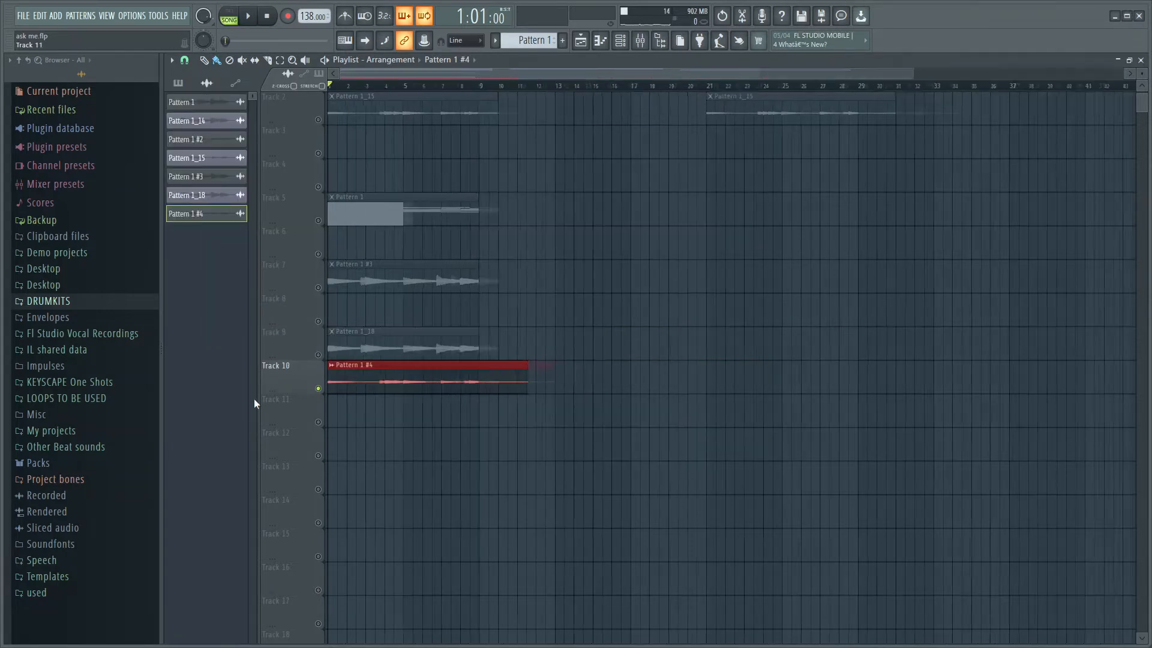
drag(728, 377, 638, 403)
scroll(635, 398, up, 2)
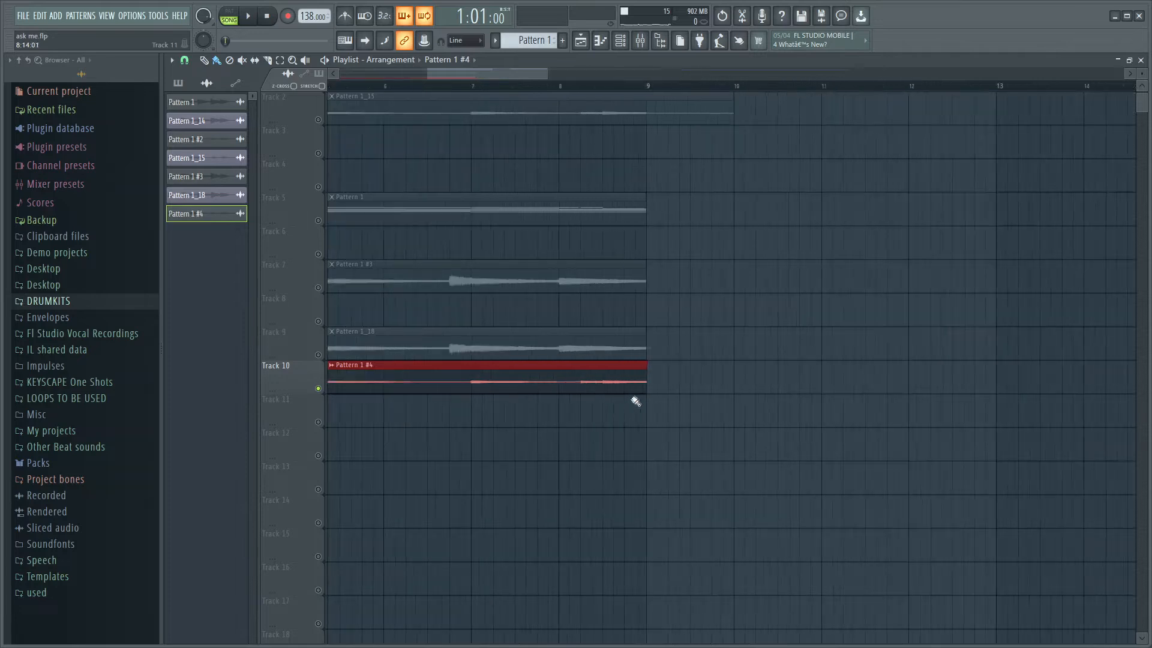
scroll(501, 386, down, 4)
Open the Pattern 1 #4 clip's sample in the Edison audio editor
double_click(502, 387)
click(429, 423)
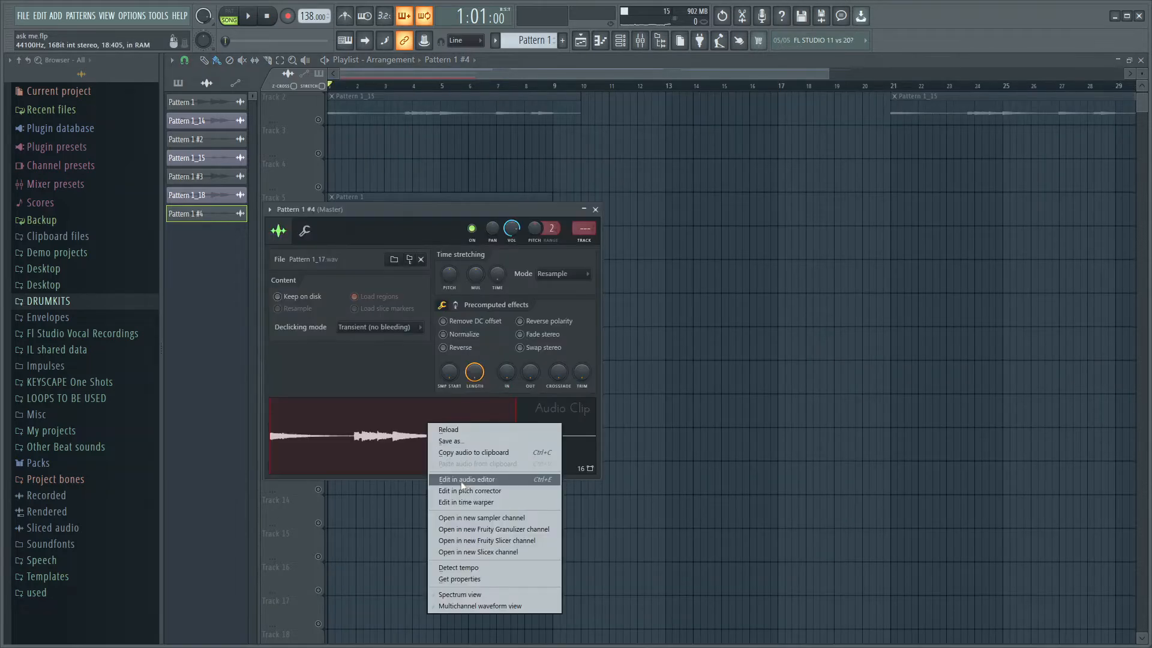
click(459, 478)
Resample the Pattern 1_17 sample to 2000 Hz in its sample properties and play back part of it
click(375, 253)
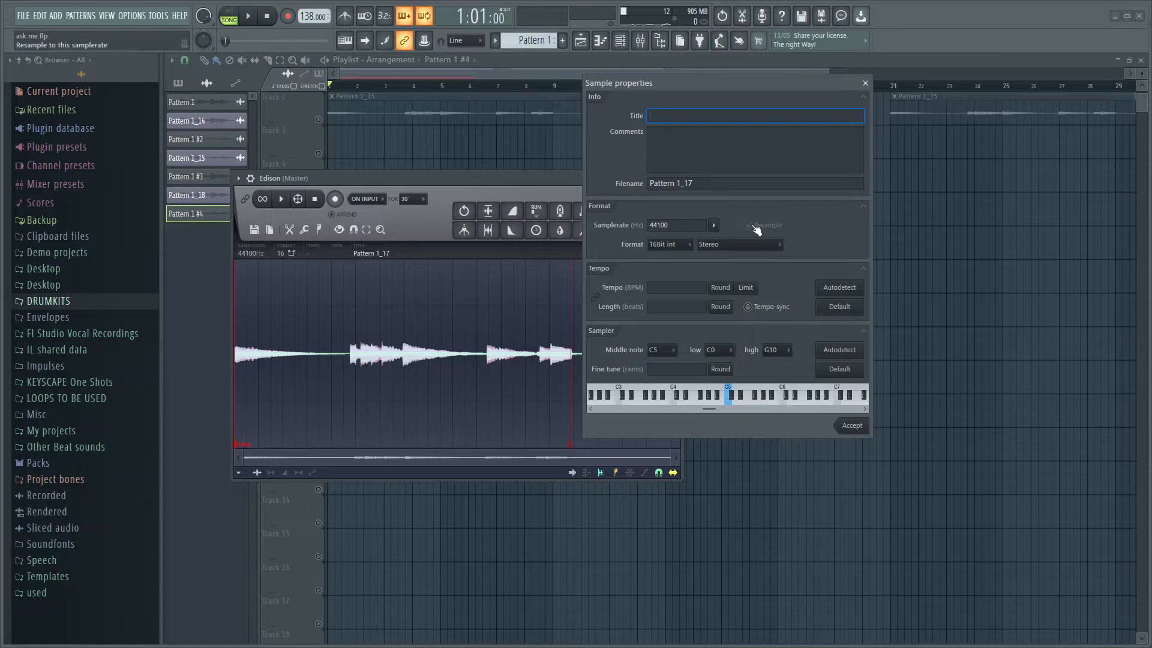
drag(678, 225, 588, 222)
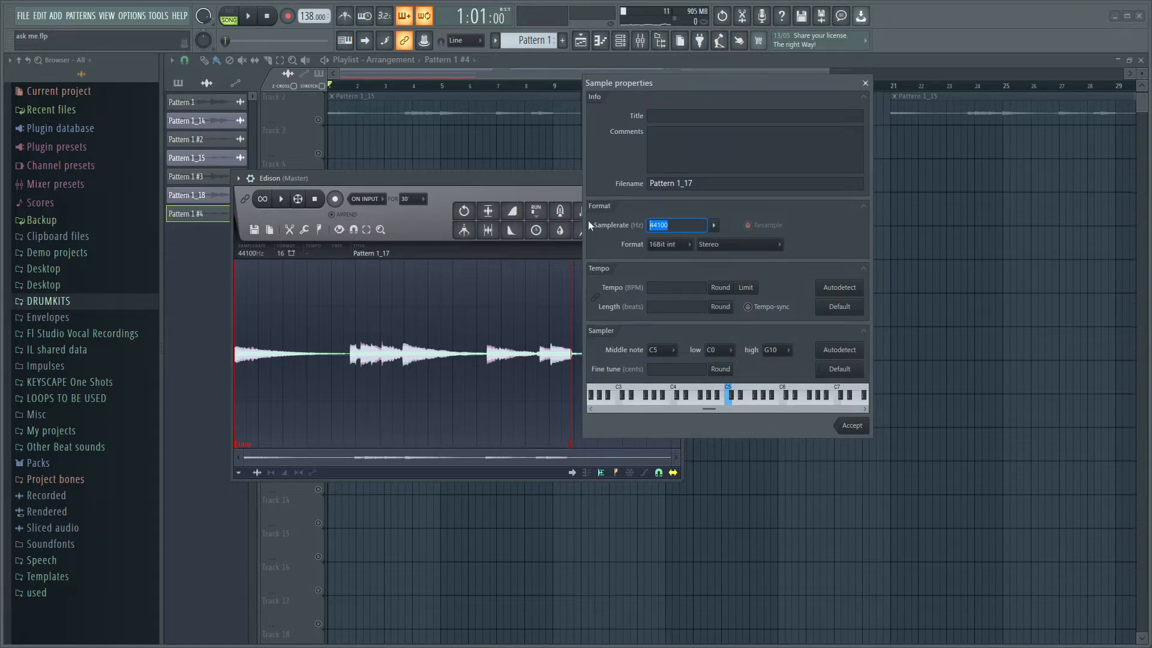
text(2000)
click(860, 427)
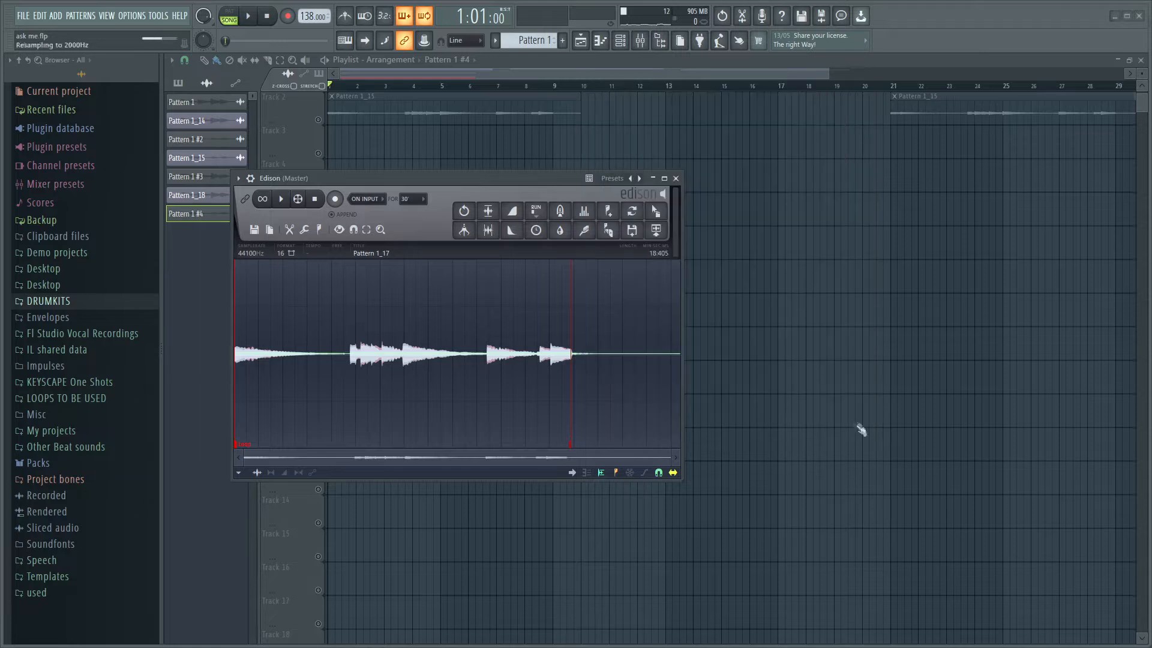
click(282, 200)
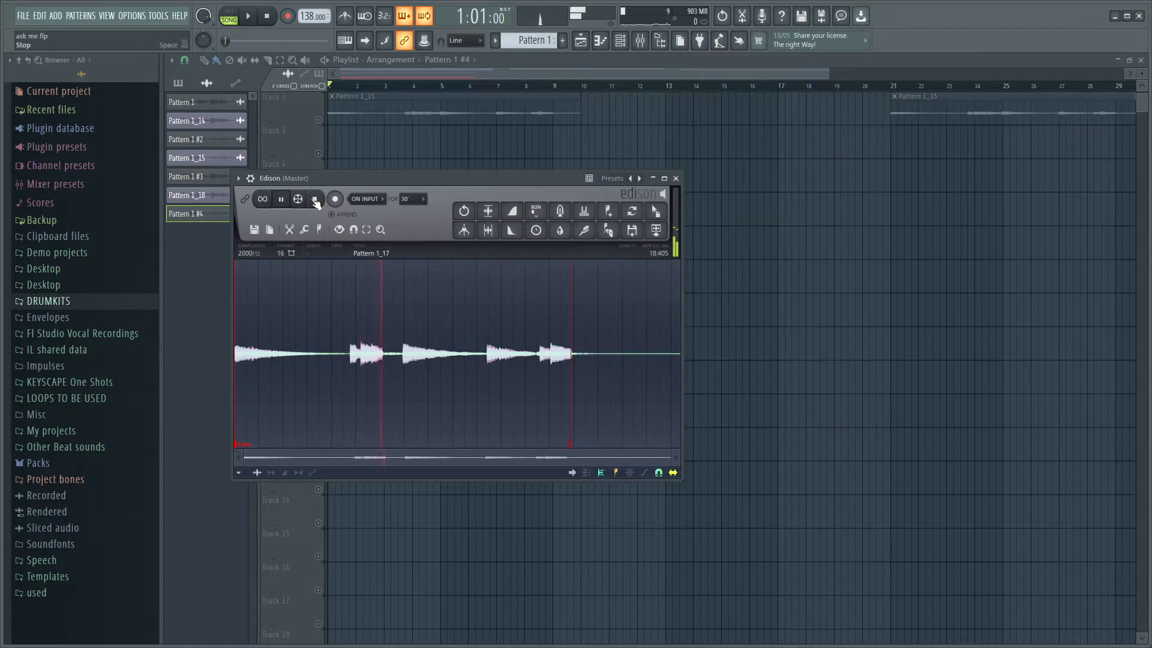
click(316, 203)
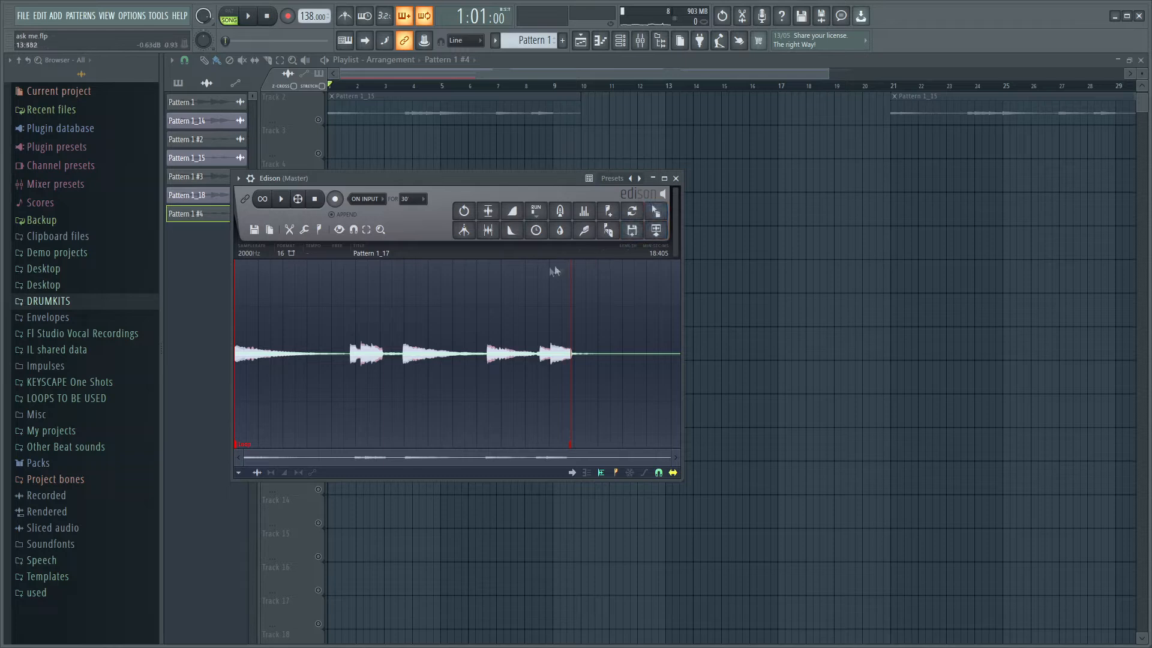
Review the sample rate and Resample option in the Pattern 1_17 sample properties, then close the dialog
click(376, 253)
key(Tab)
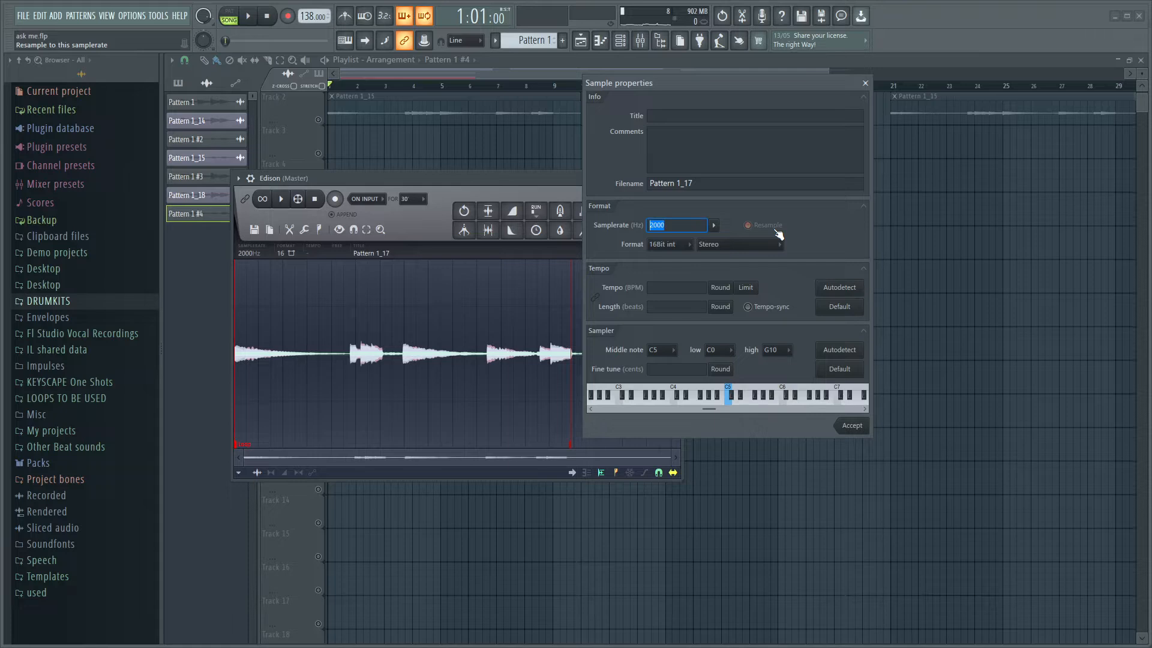
click(865, 83)
Place the resampled melody clip at the start of Track 11 and play it together with the resampled chord clip on Track 10
drag(656, 226, 864, 311)
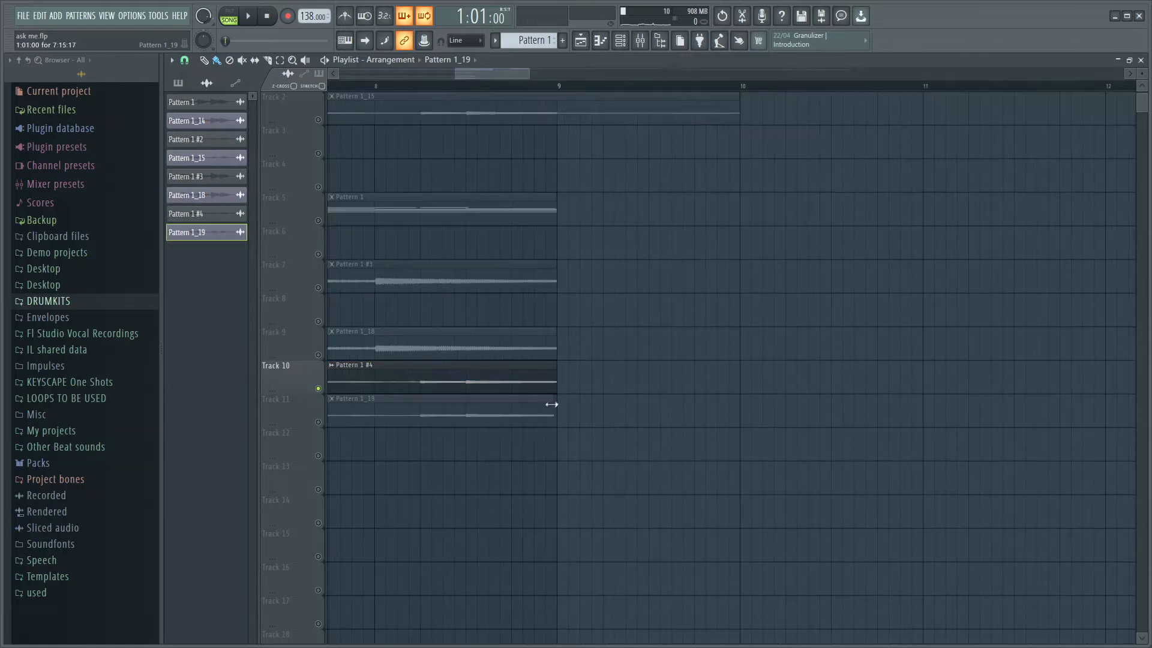
scroll(550, 404, down, 5)
click(323, 398)
key(space)
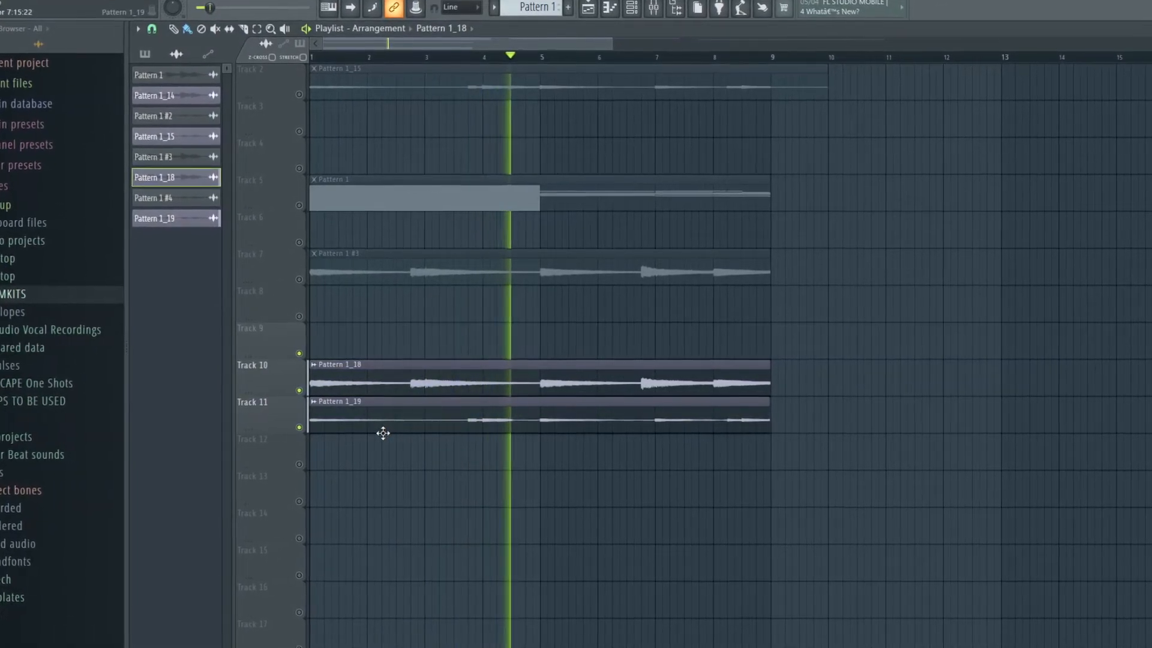
scroll(381, 434, down, 4)
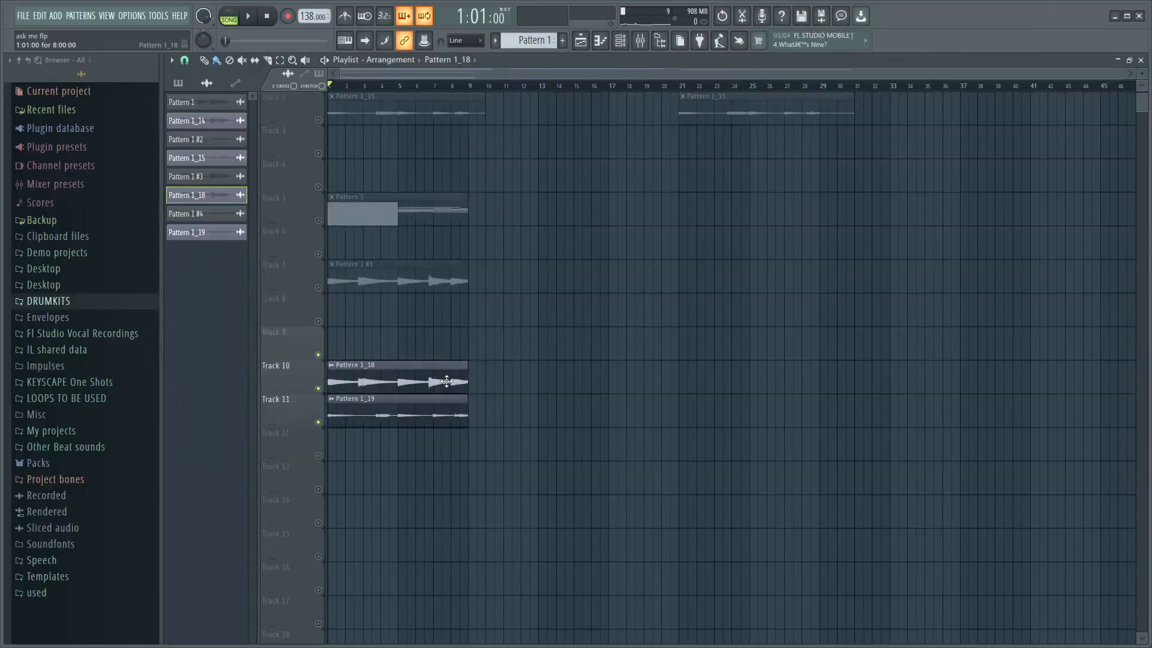
View the channel settings of the Pattern 1_18 clip on Track 10 and close them again
double_click(447, 382)
drag(504, 196, 714, 116)
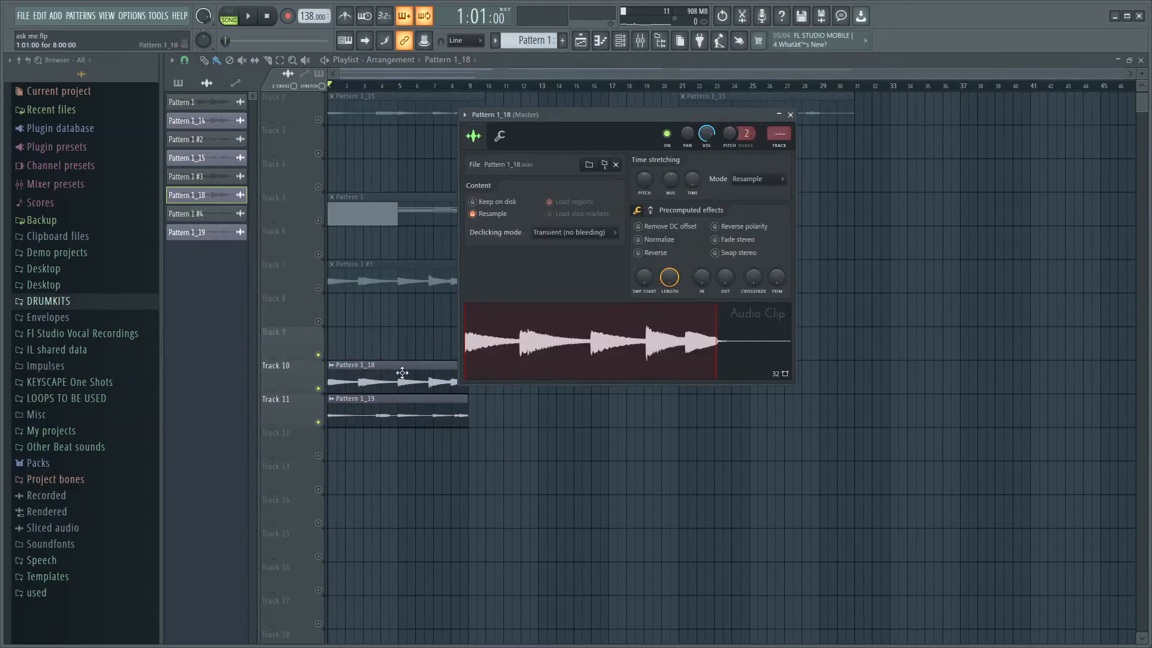
click(418, 423)
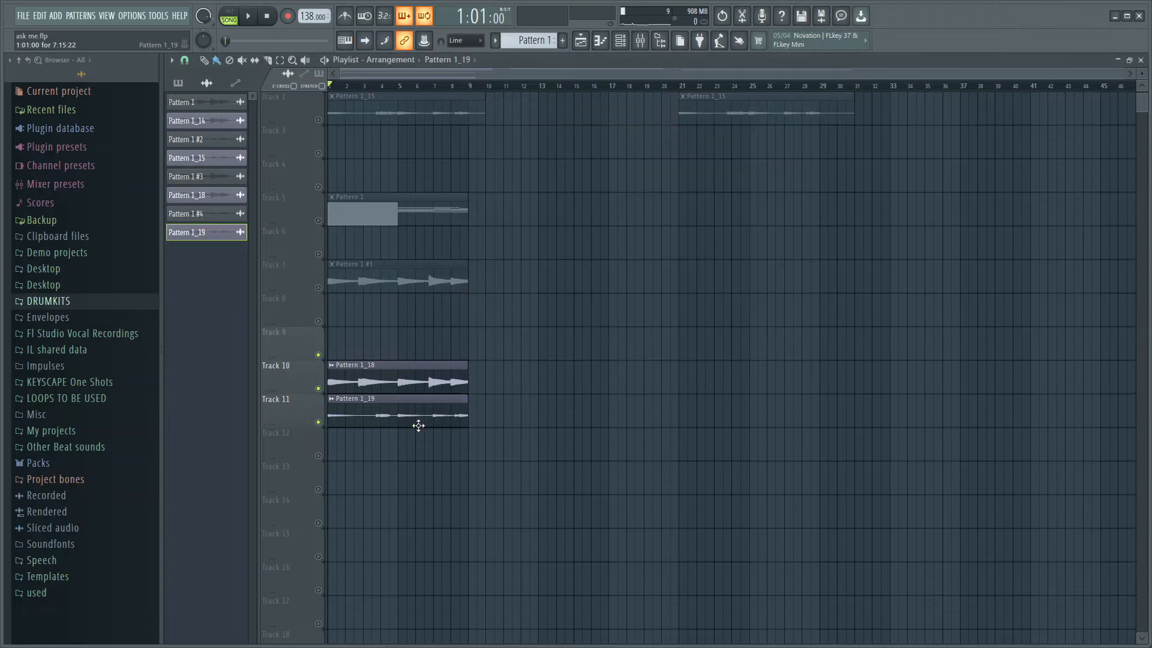
Examine the effects on mixer Inserts 6 and 7, including the parametric EQ and the Reeverb 2 settings
key(F9)
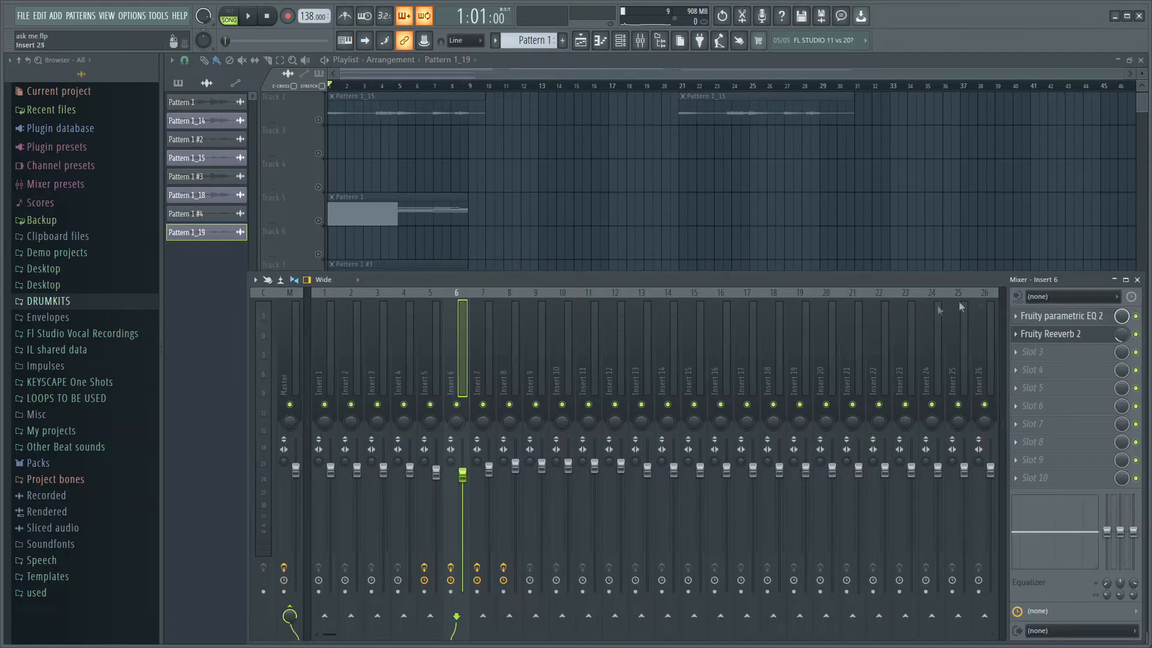
click(1091, 316)
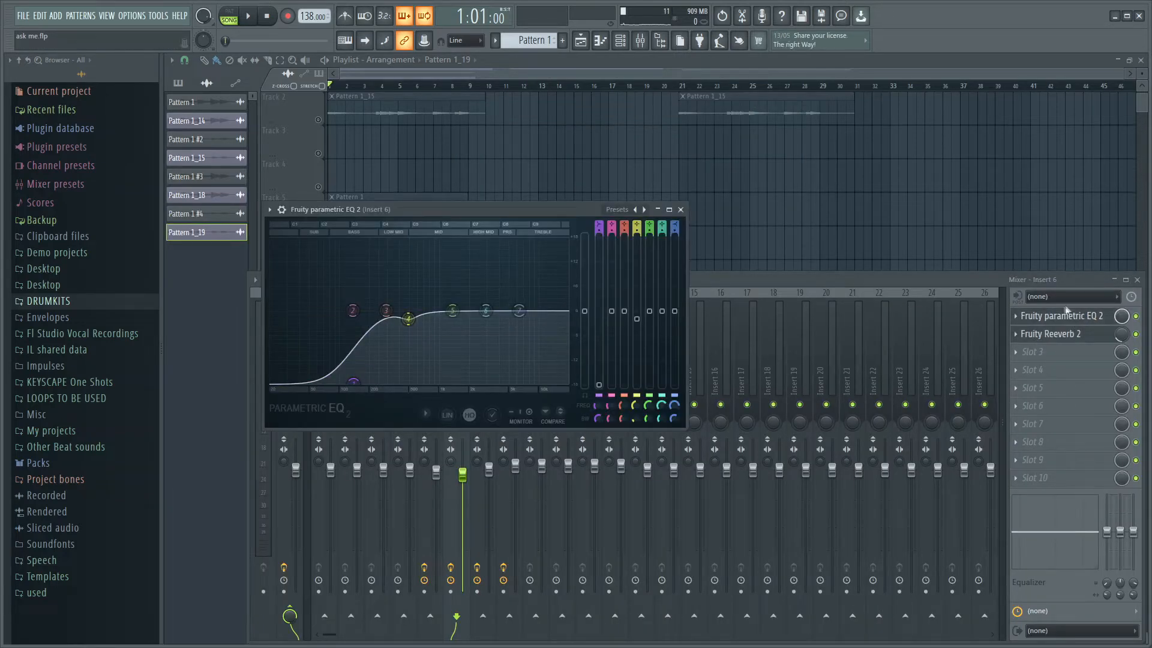
click(1085, 336)
drag(480, 228, 501, 208)
click(487, 353)
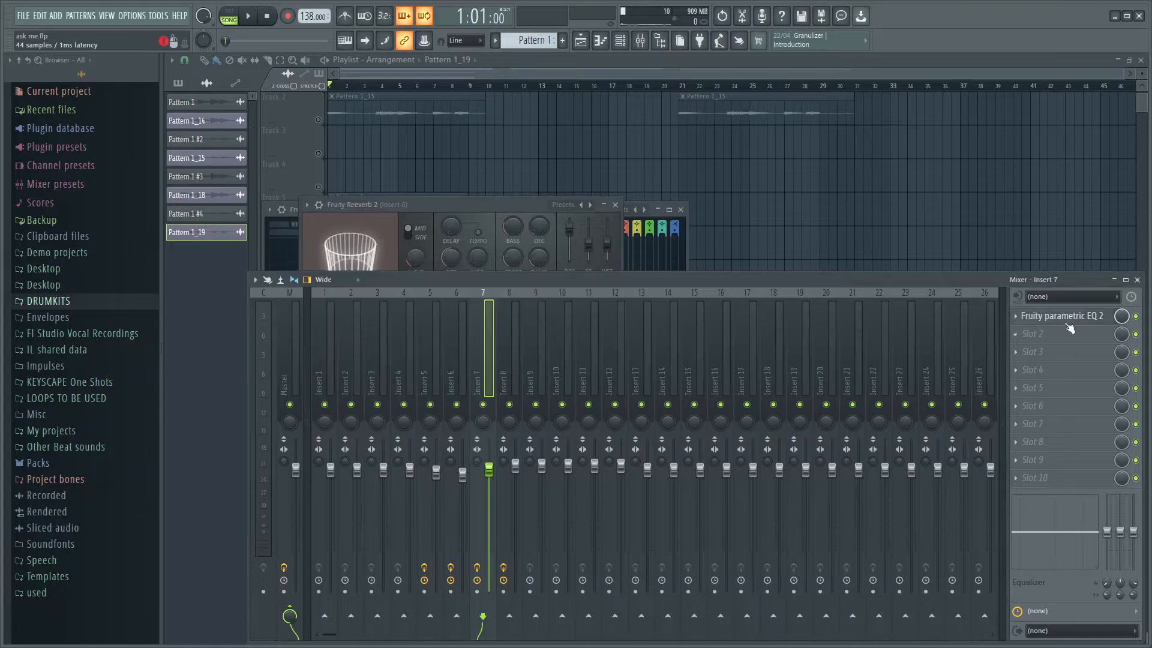
click(1068, 322)
click(222, 423)
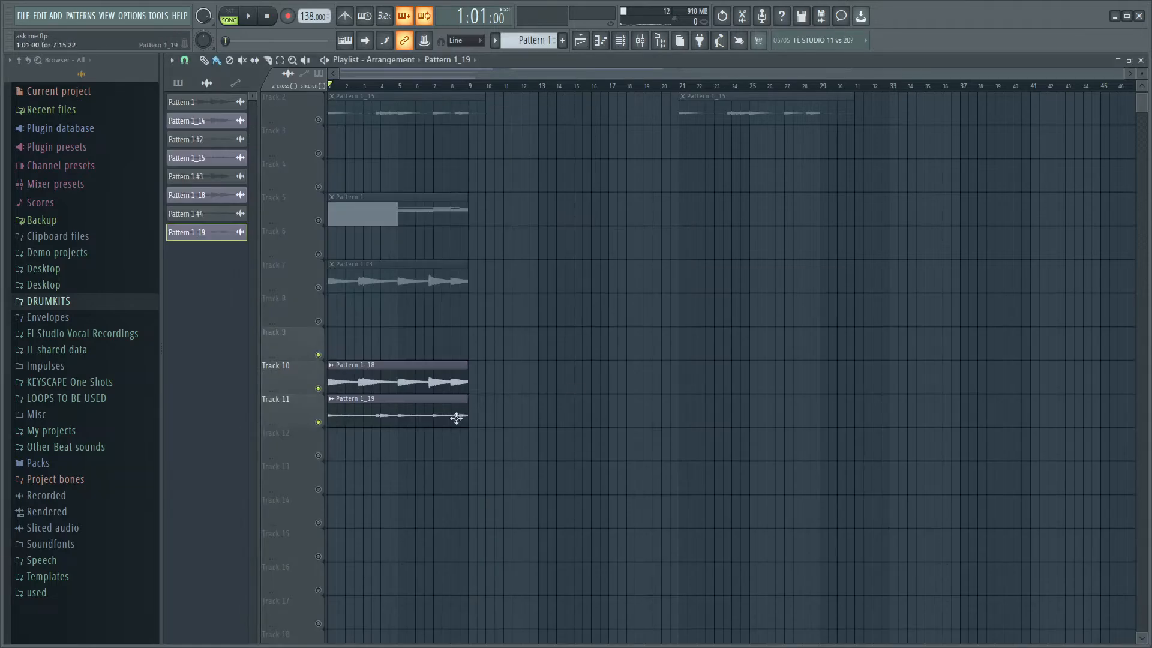
Select the Pattern 1_18 and Pattern 1_19 clips on Tracks 10 and 11 and play the arrangement
drag(532, 420, 336, 381)
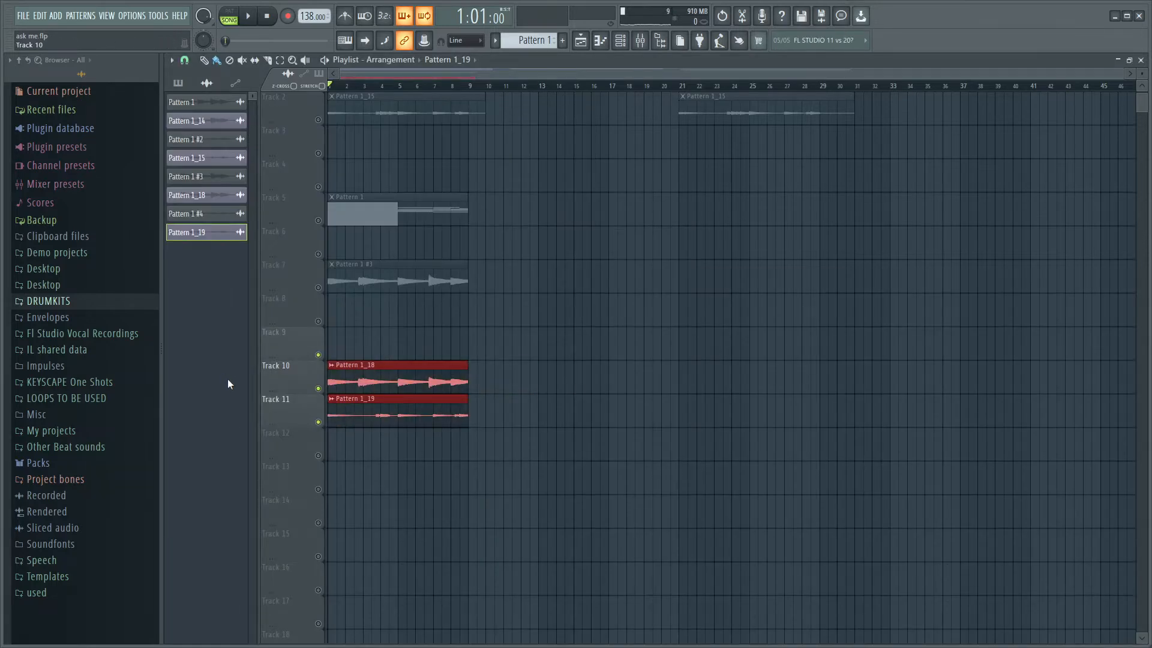
key(space)
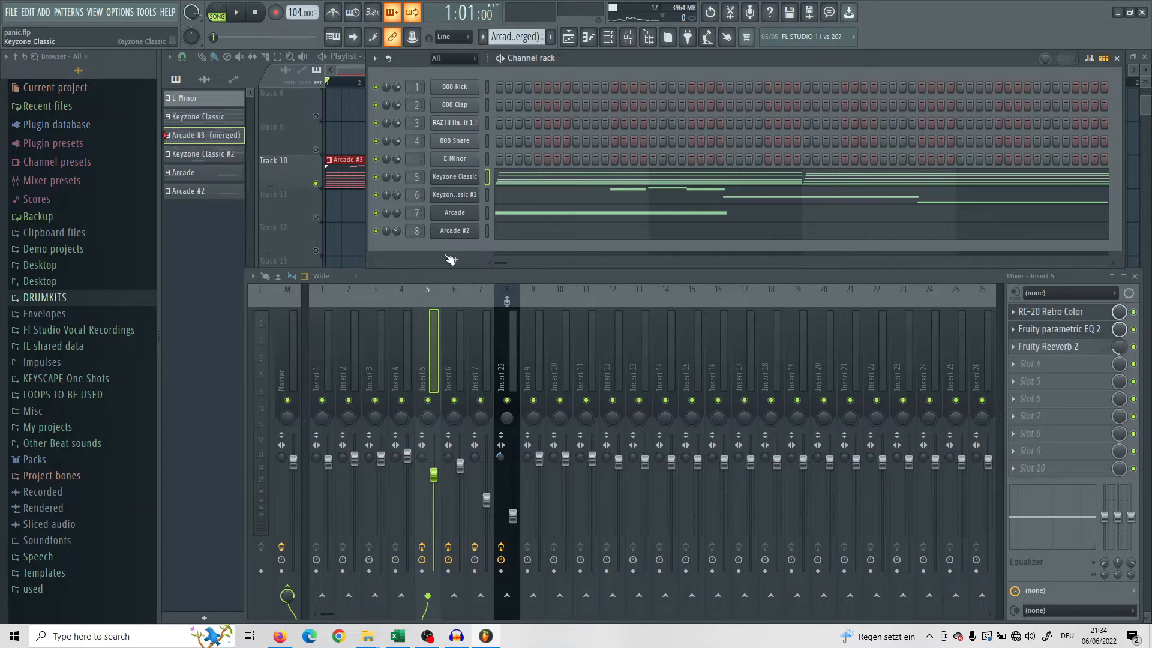
Open the Keyzone Classic instrument on mixer Insert 5 to show its piano program
click(454, 177)
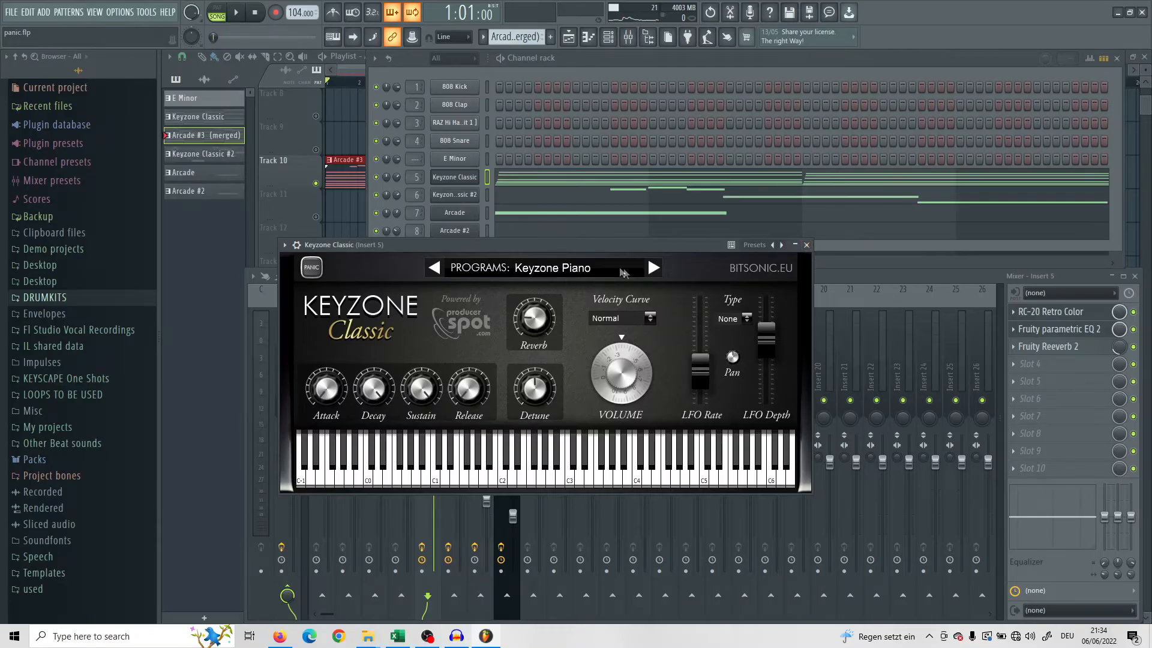
Switch Keyzone Classic to the Rhodes Piano program and back to Keyzone Piano, and close the instrument
click(653, 269)
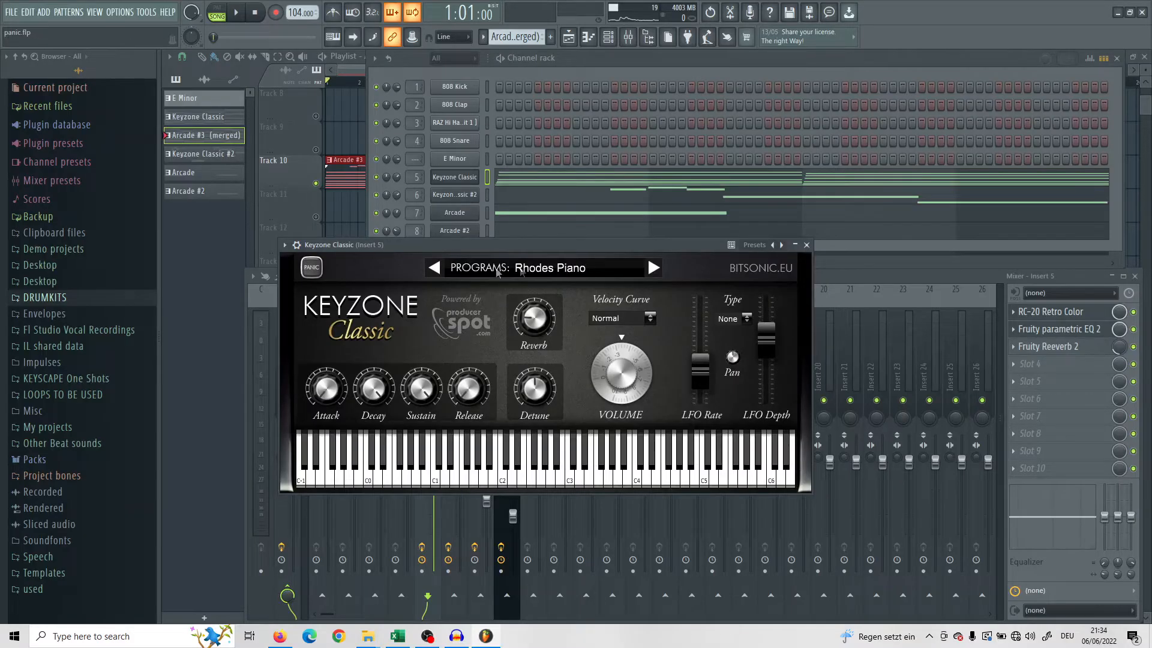
click(292, 259)
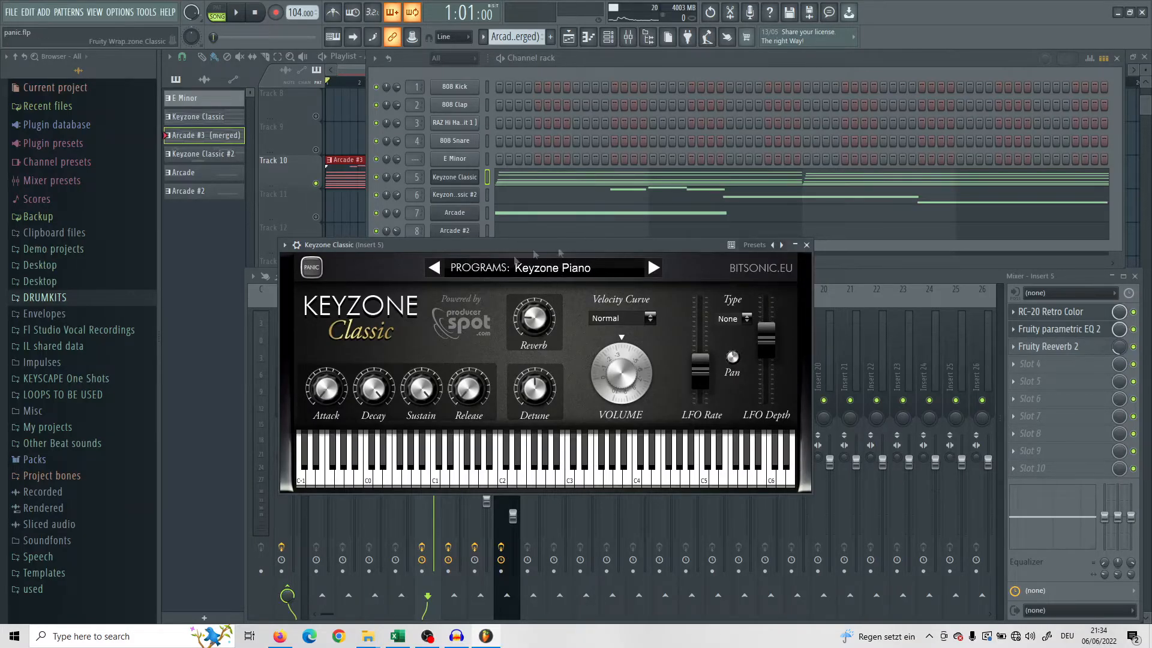
click(808, 244)
Open the Keyzone Classic channel in the piano roll and examine its chord notes and velocities
right_click(457, 180)
click(514, 178)
scroll(527, 274, down, 3)
scroll(526, 274, up, 2)
scroll(528, 274, down, 8)
scroll(516, 266, down, 1)
scroll(509, 263, up, 1)
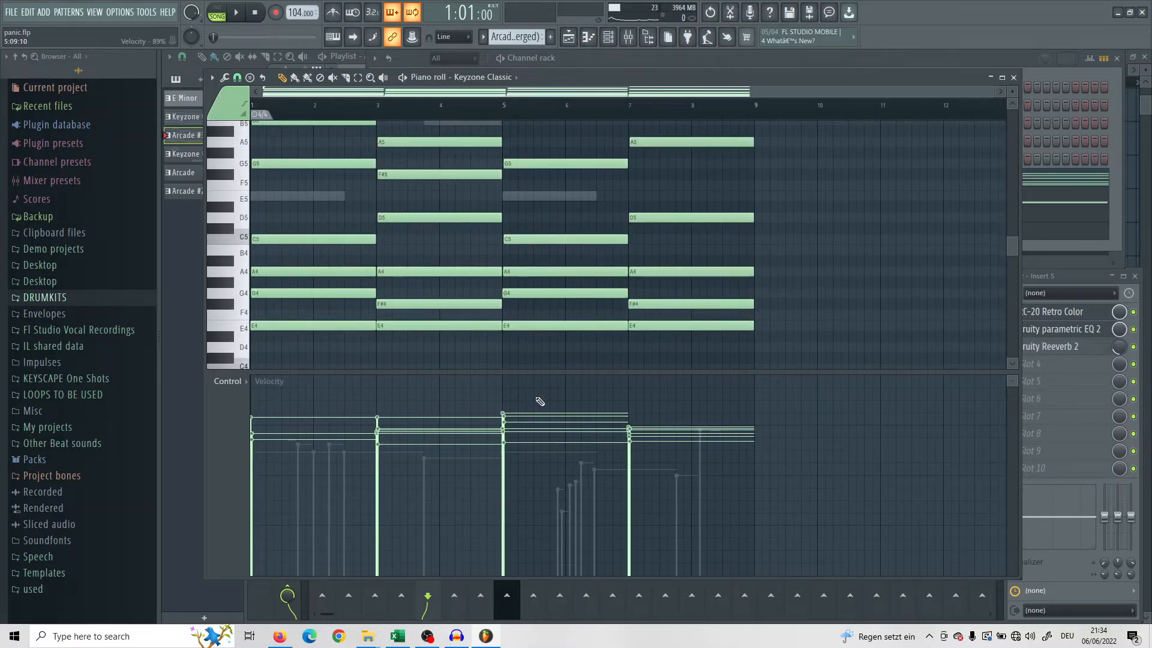
Bring up the strumizer and the randomizer for the Keyzone Classic chords in turn, and close both without applying them
key(alt+s)
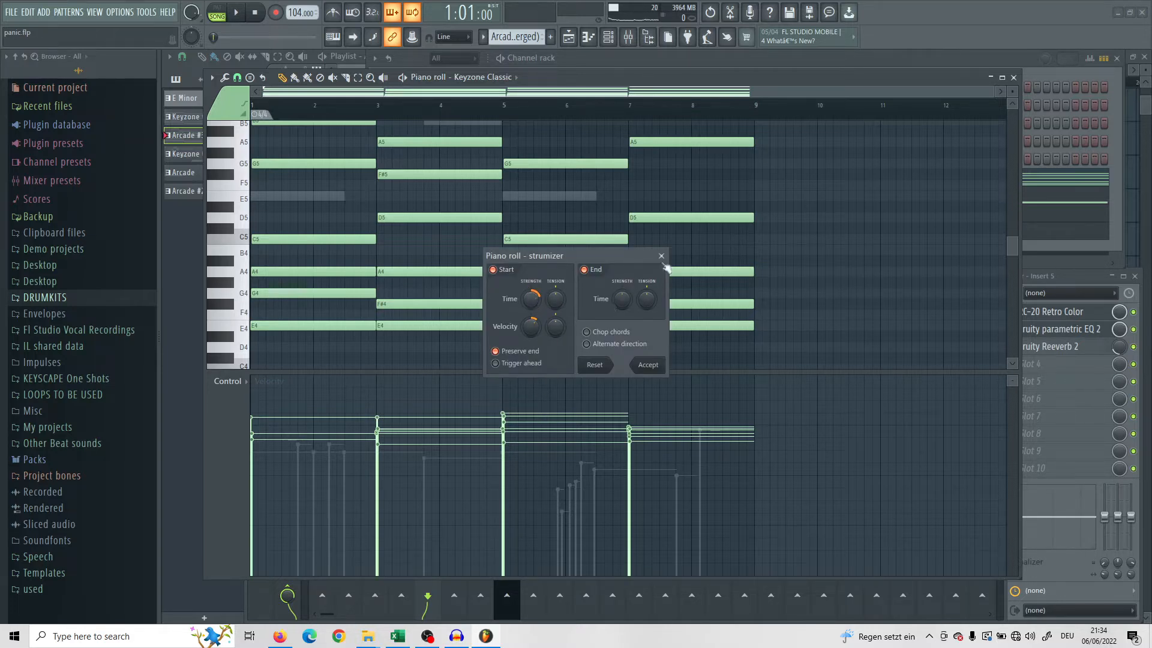
key(alt+r)
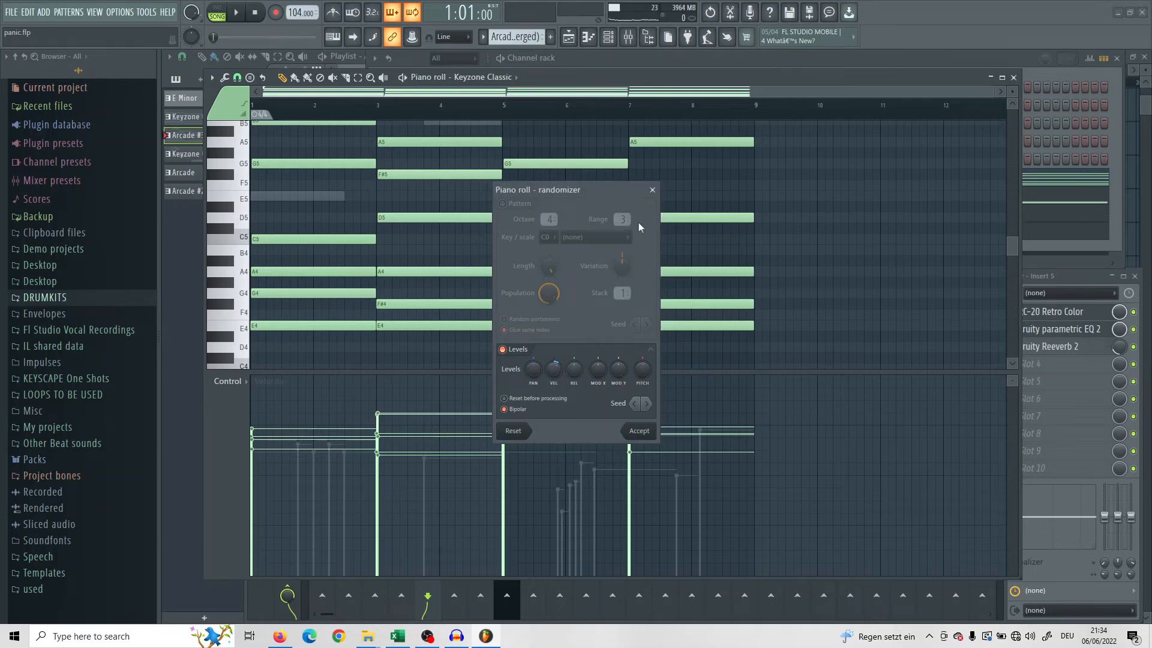
click(653, 191)
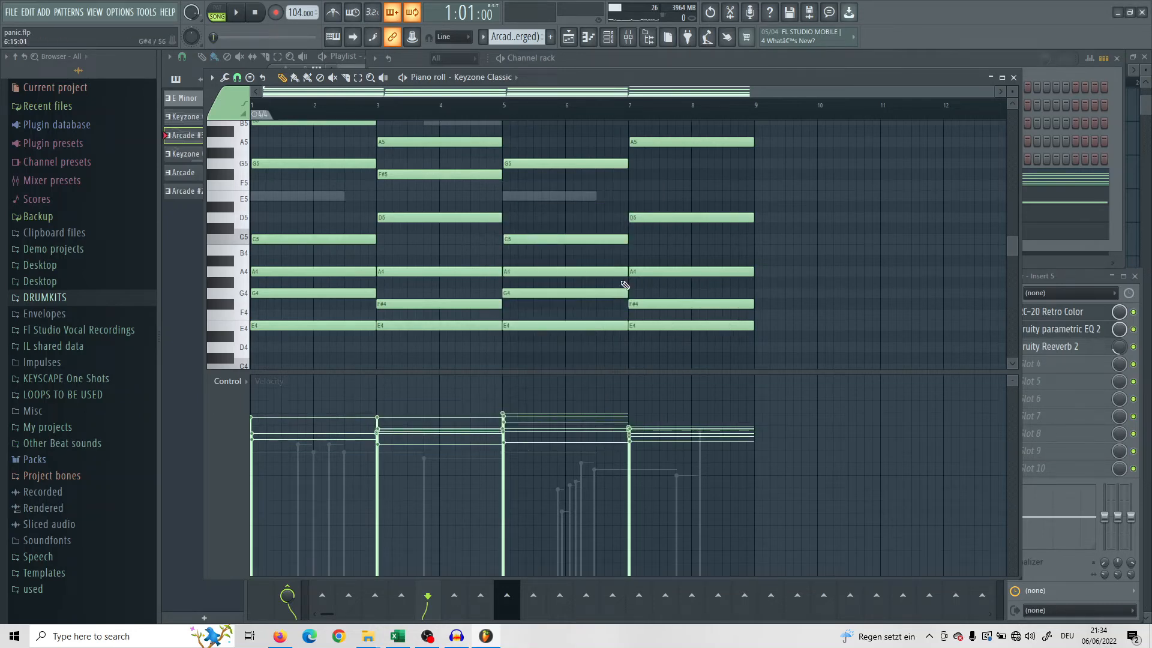
Play back the Keyzone Classic chords with the piano roll in view
scroll(624, 285, down, 1)
scroll(620, 289, up, 2)
key(space)
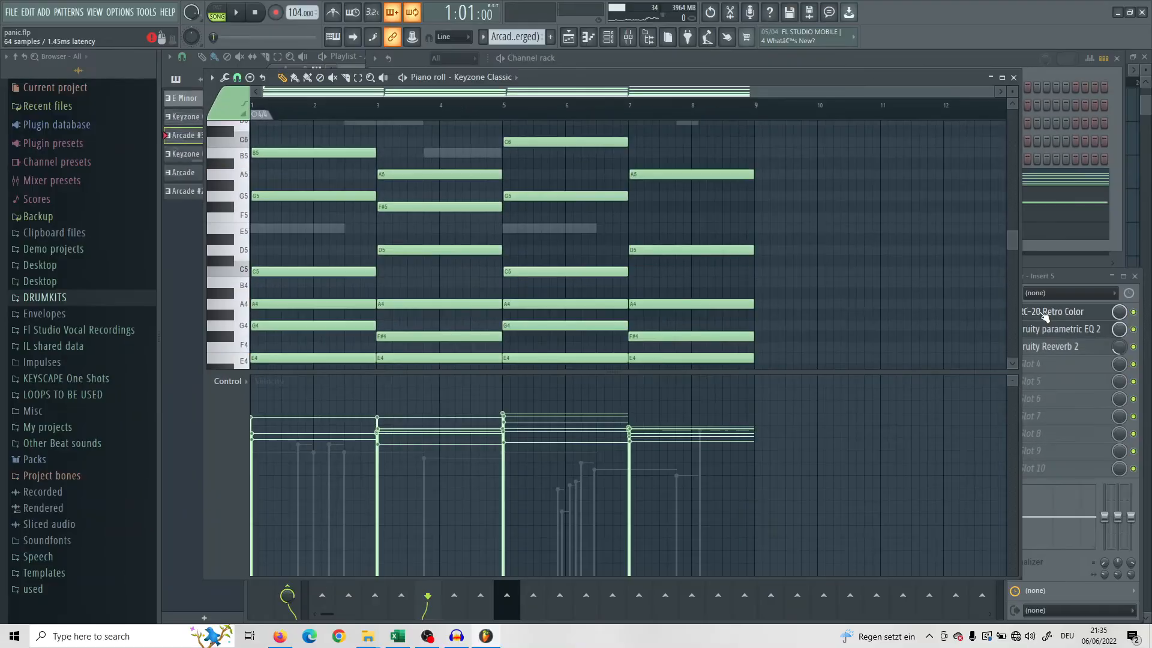
Examine RC-20 Retro Color, Parametric EQ 2 and Reeverb 2 on mixer Insert 5, review the chord notes, and close the effects
click(1046, 315)
click(1045, 315)
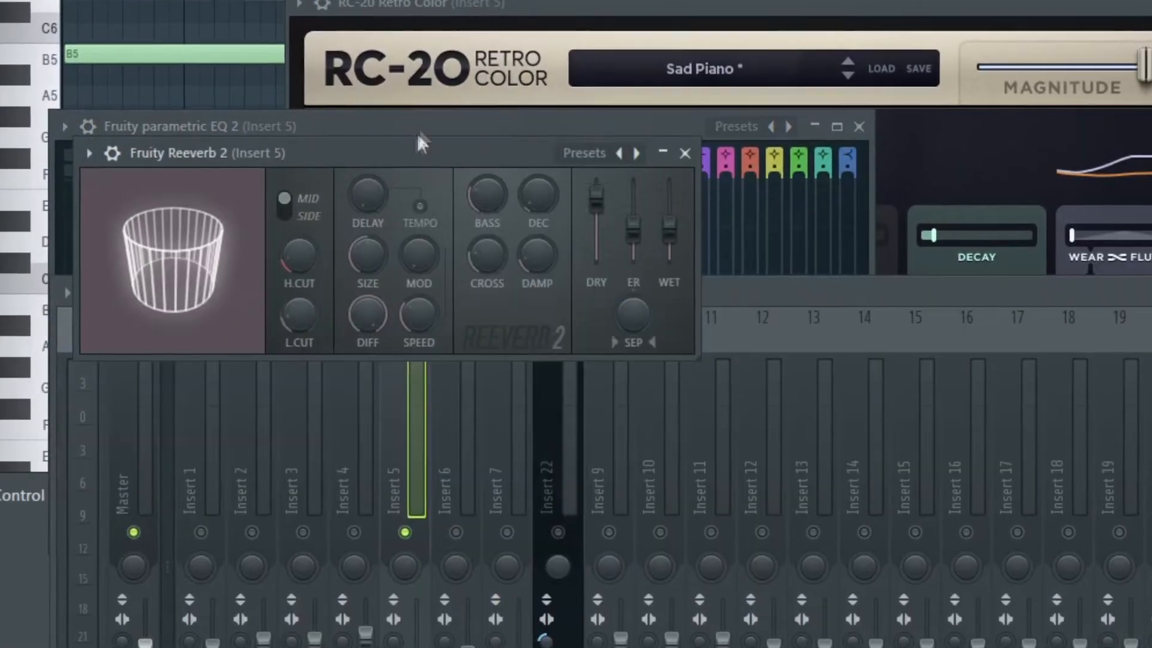
drag(416, 133, 635, 114)
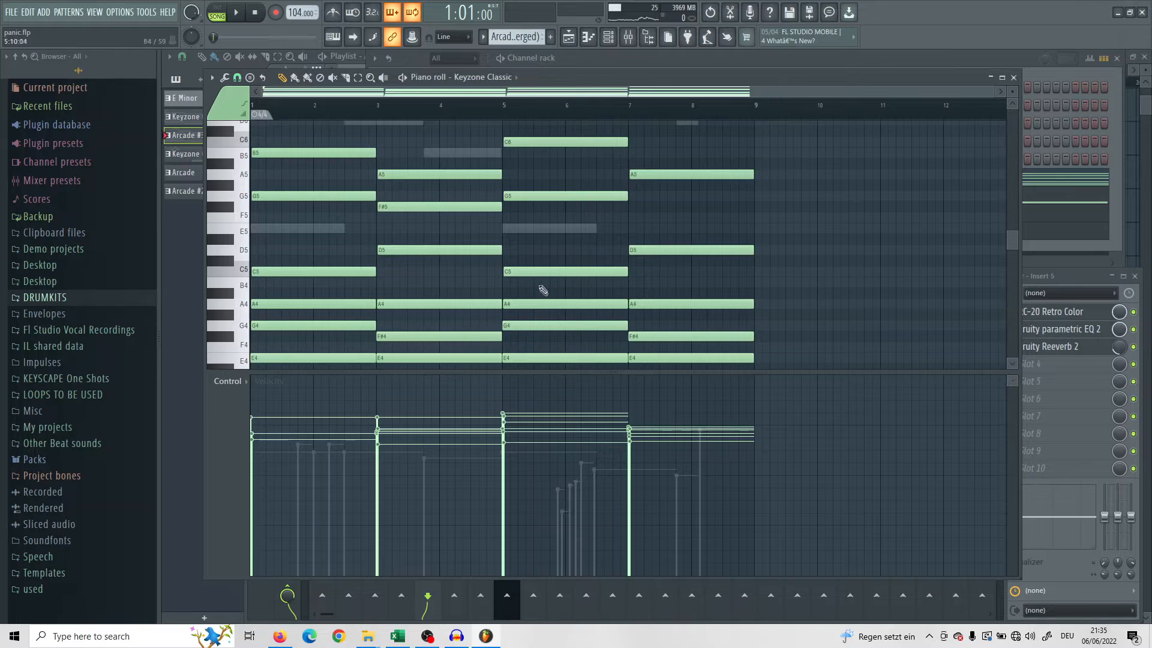
scroll(543, 290, down, 2)
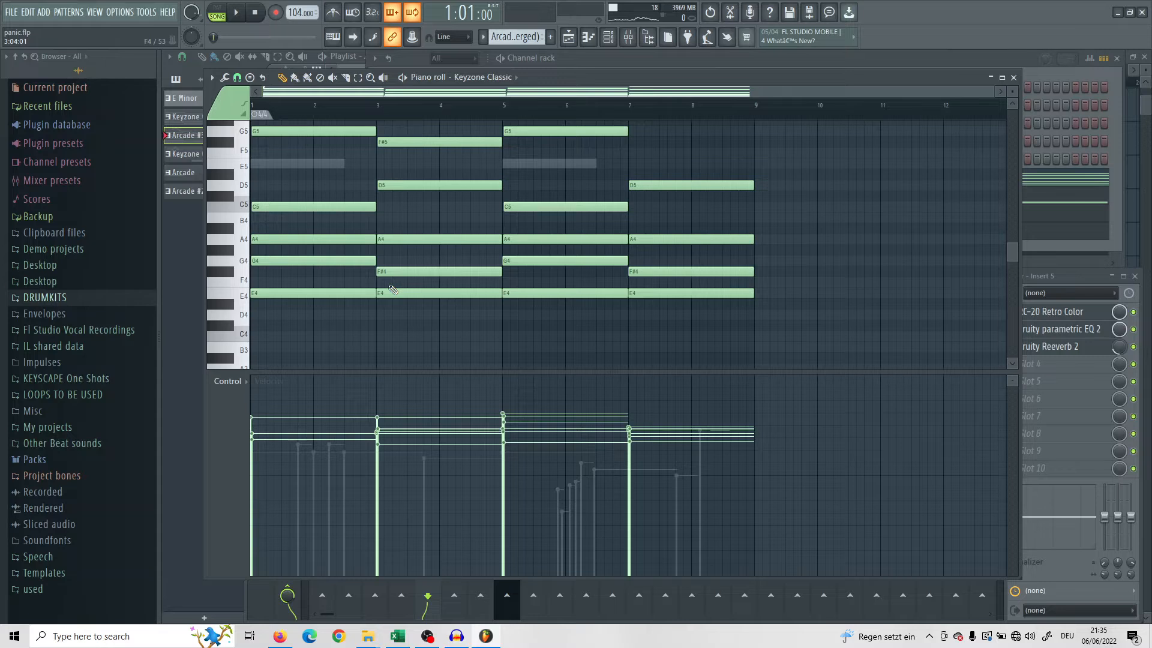
scroll(679, 337, up, 1)
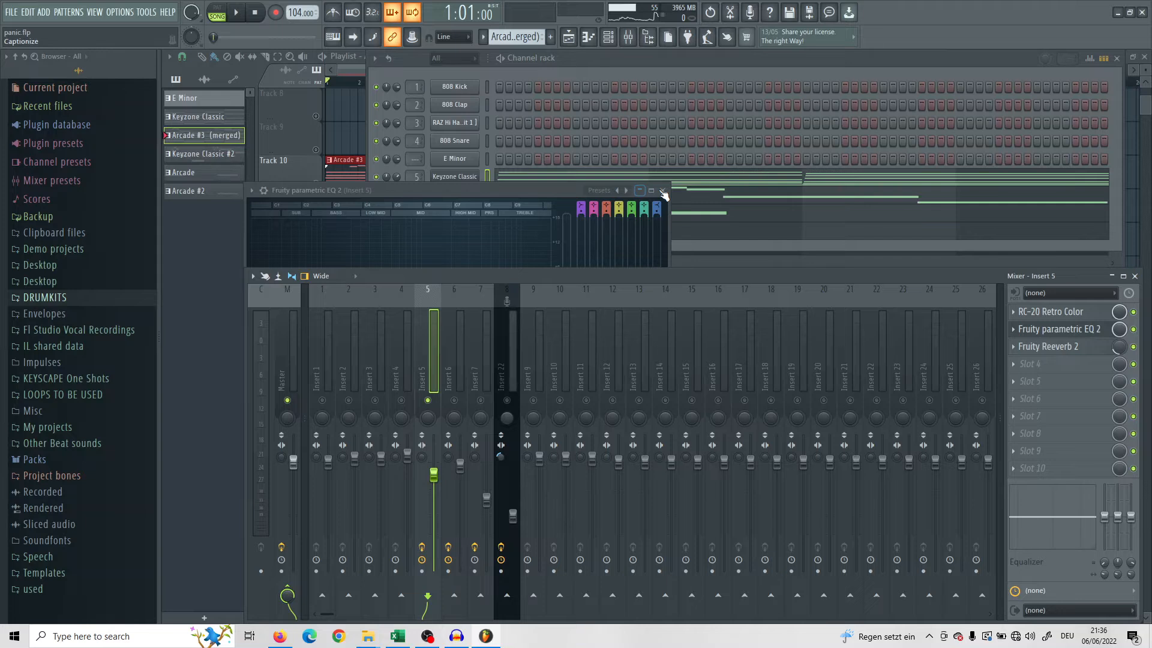
click(663, 191)
Open the Keyzone Classic #2 melody in the piano roll and play it
click(460, 384)
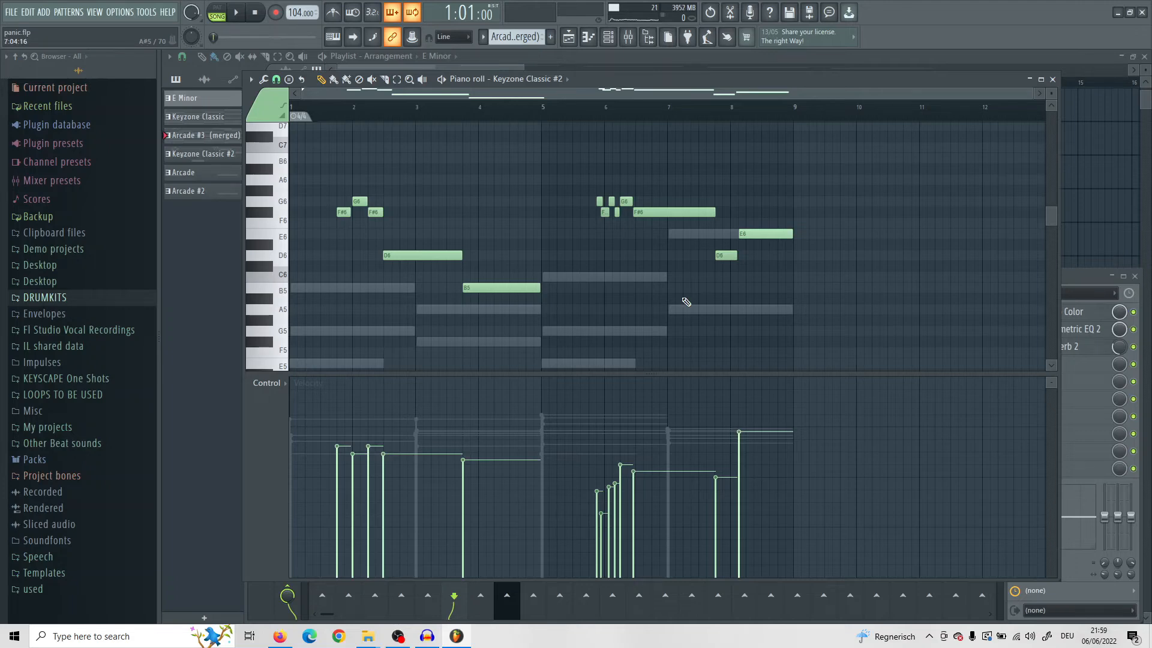
key(space)
scroll(623, 311, up, 1)
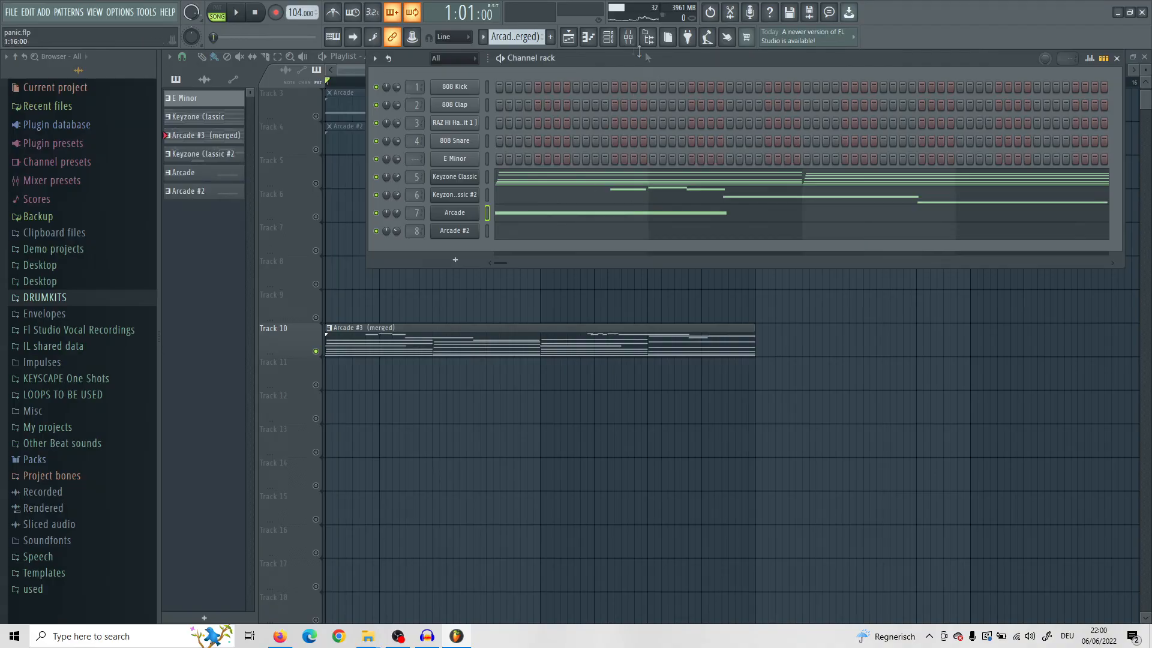
Examine the mixer Insert 7 effects used on the Arcade channel: Parametric EQ 2, Fruity Convolver and Fruity Delay 2
click(628, 37)
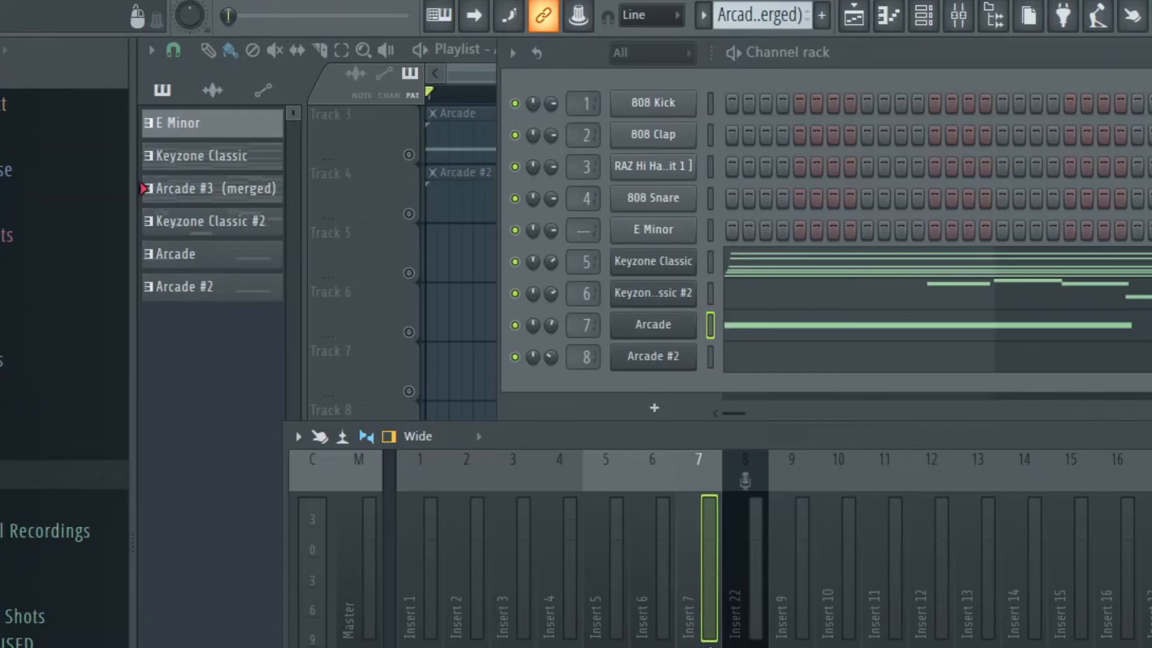
click(1150, 459)
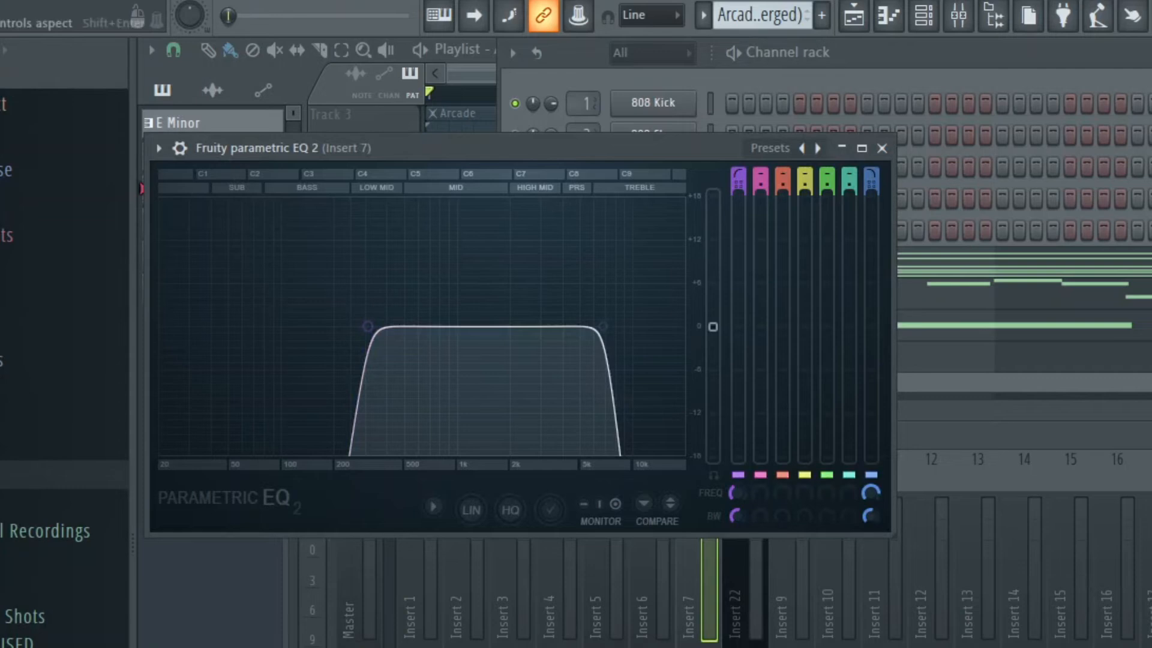
click(1151, 474)
click(1151, 510)
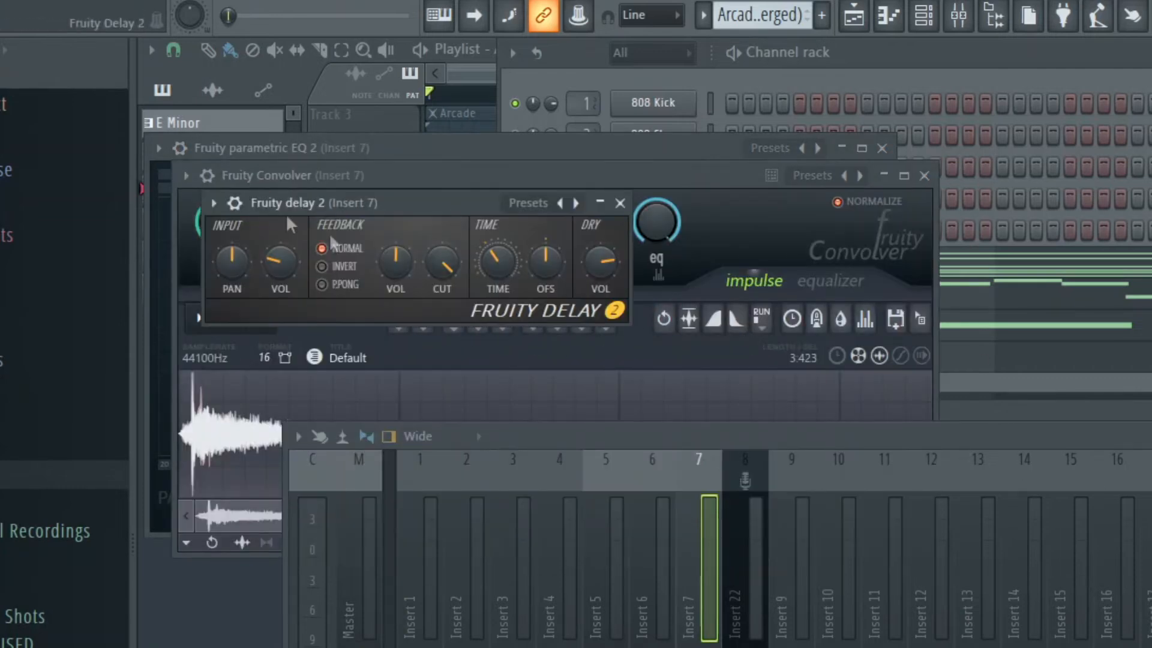
click(1151, 525)
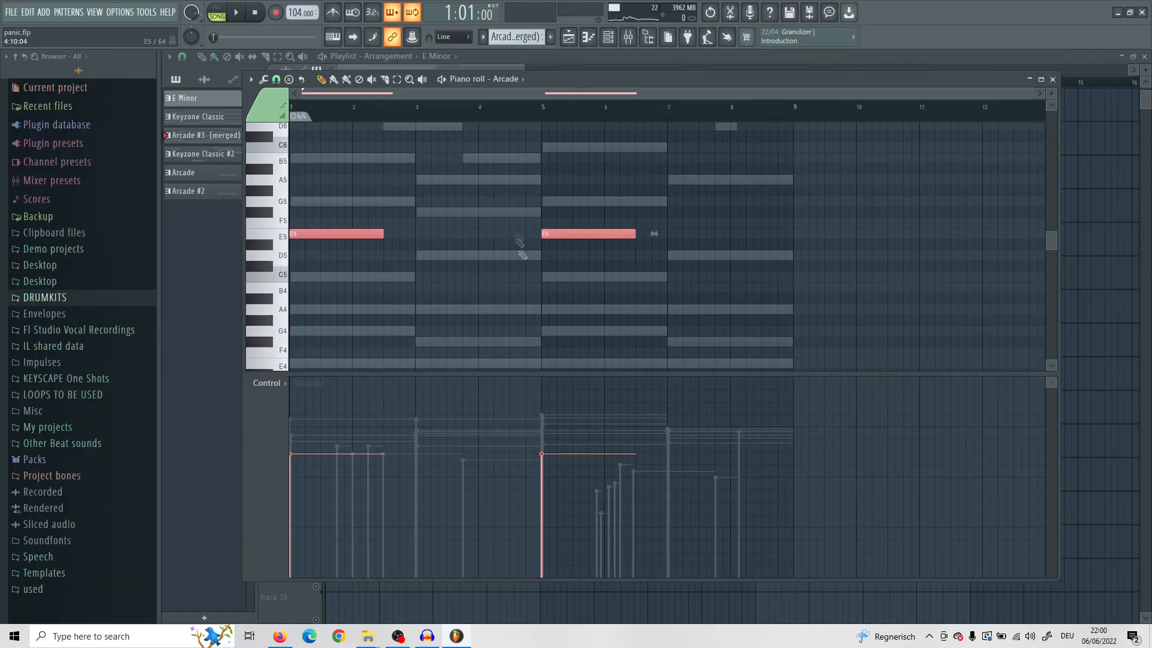
Look over the Arcade notes in the piano roll and play the arrangement with the merged Arcade #3 clip on Track 10
drag(588, 232, 588, 266)
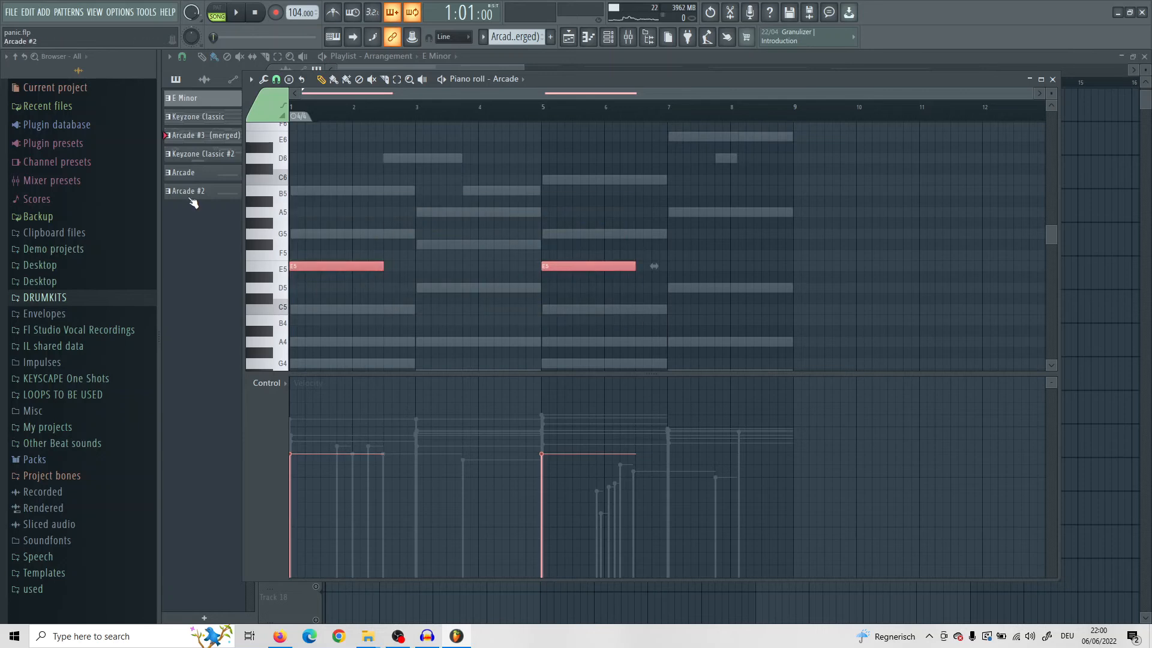
key(space)
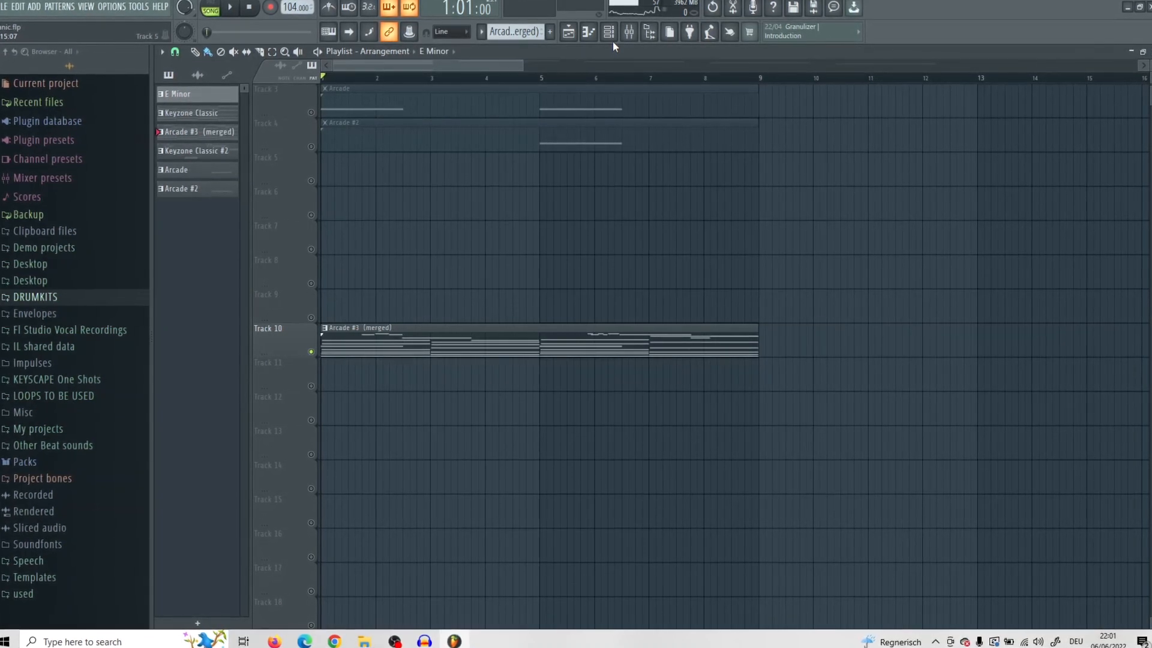
key(space)
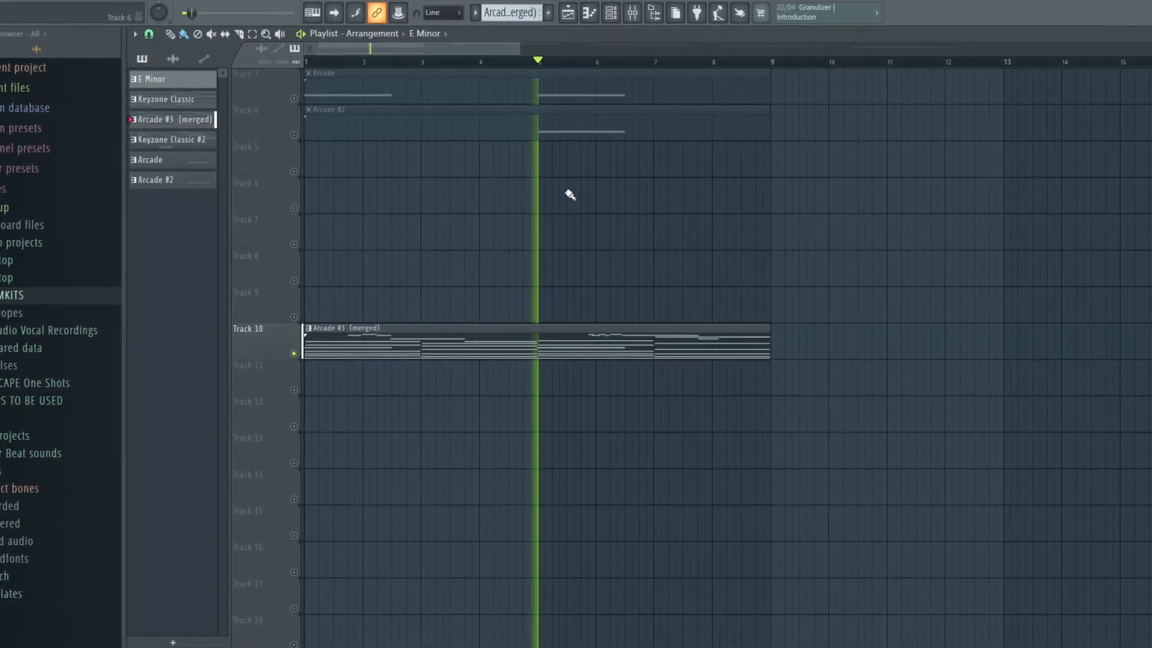
key(space)
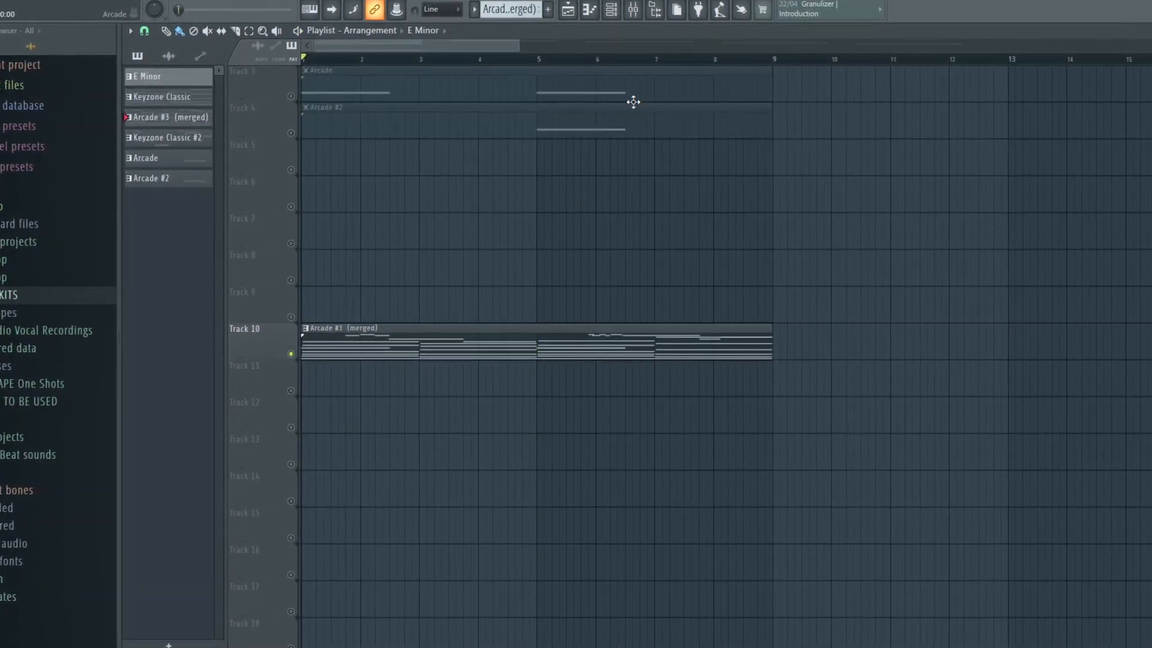